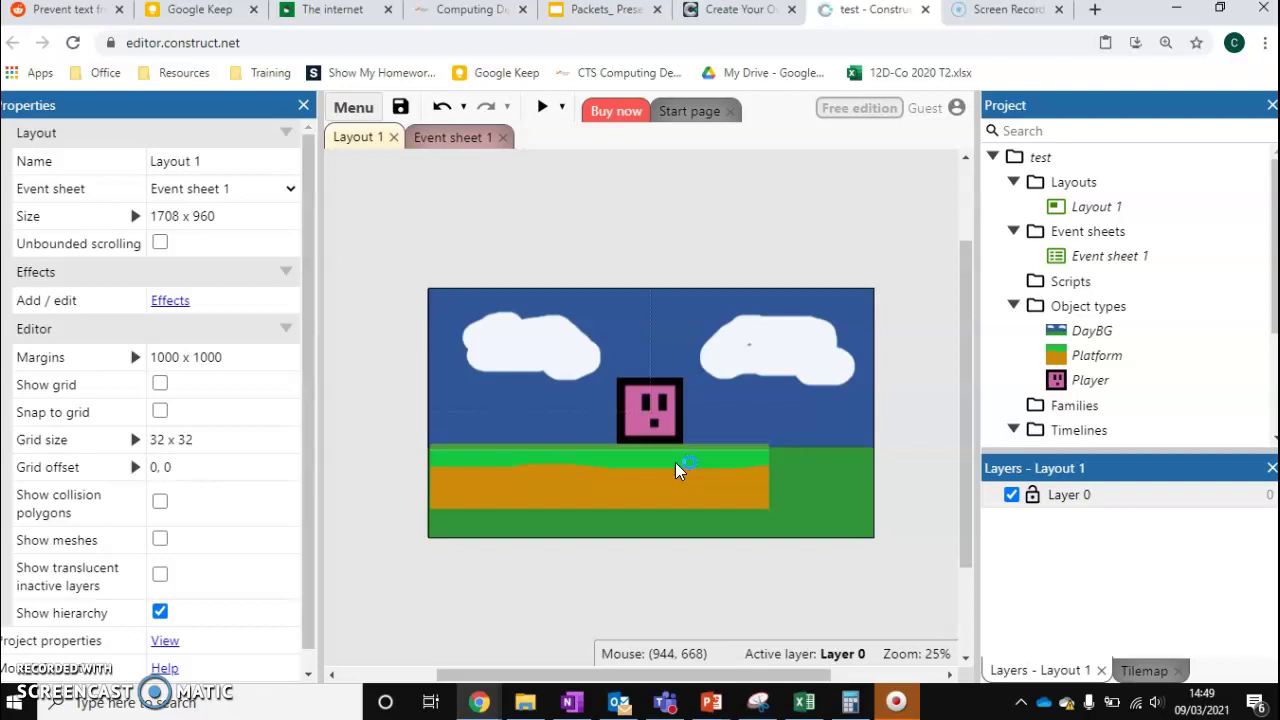
Step: Select the Player sprite and bring up its context menu for adding a behaviour
click(660, 406)
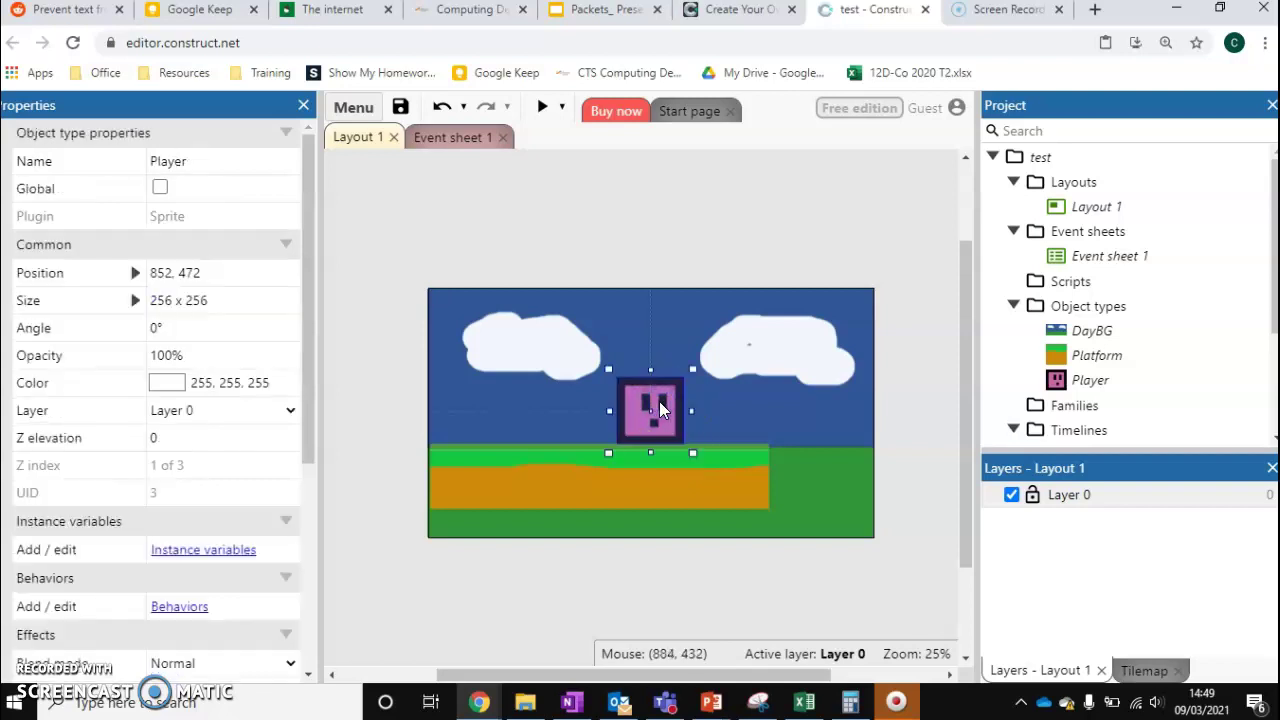
right_click(660, 408)
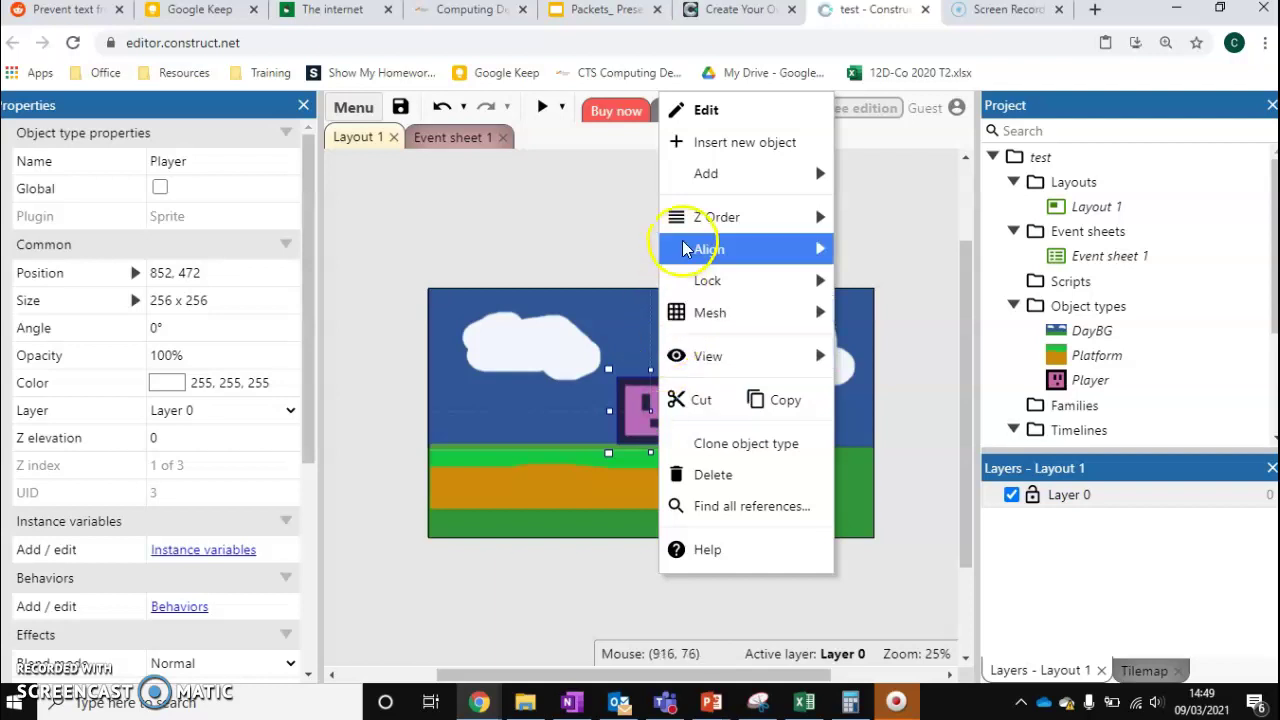
Step: Add the Scroll To behaviour from the General category to the Player sprite
mouse_move(712, 173)
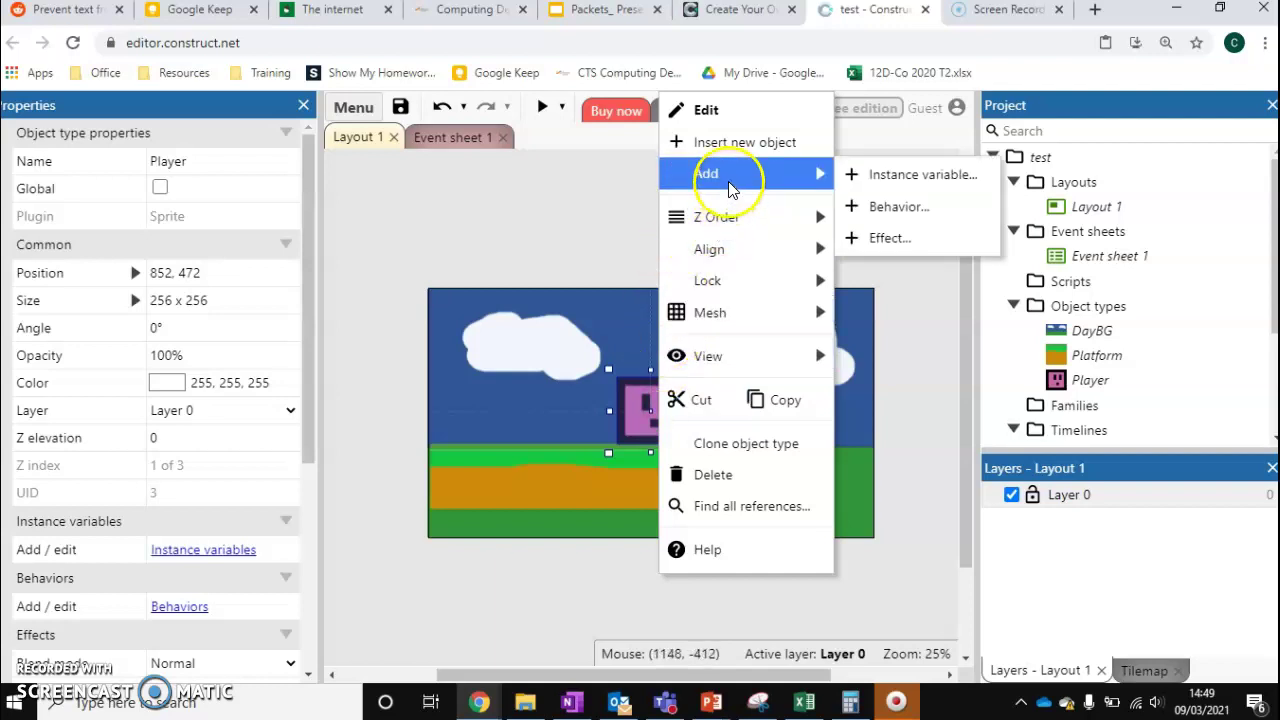
click(921, 214)
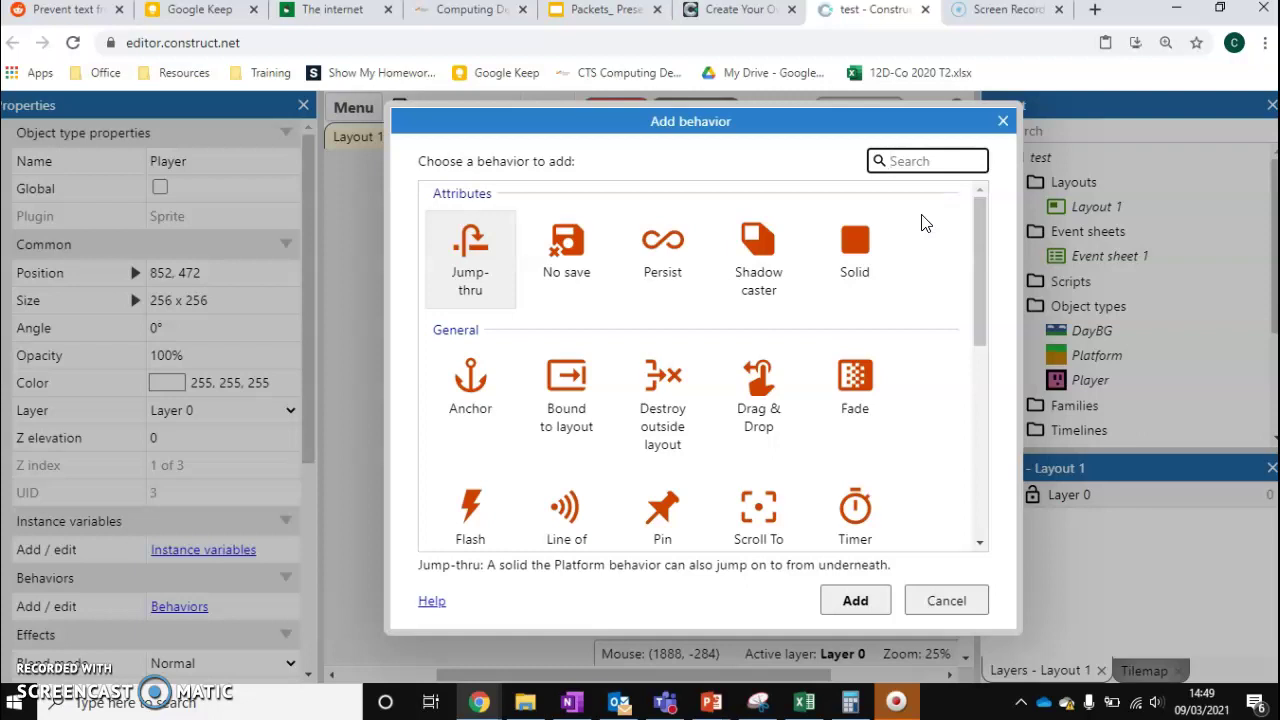
drag(978, 243, 980, 248)
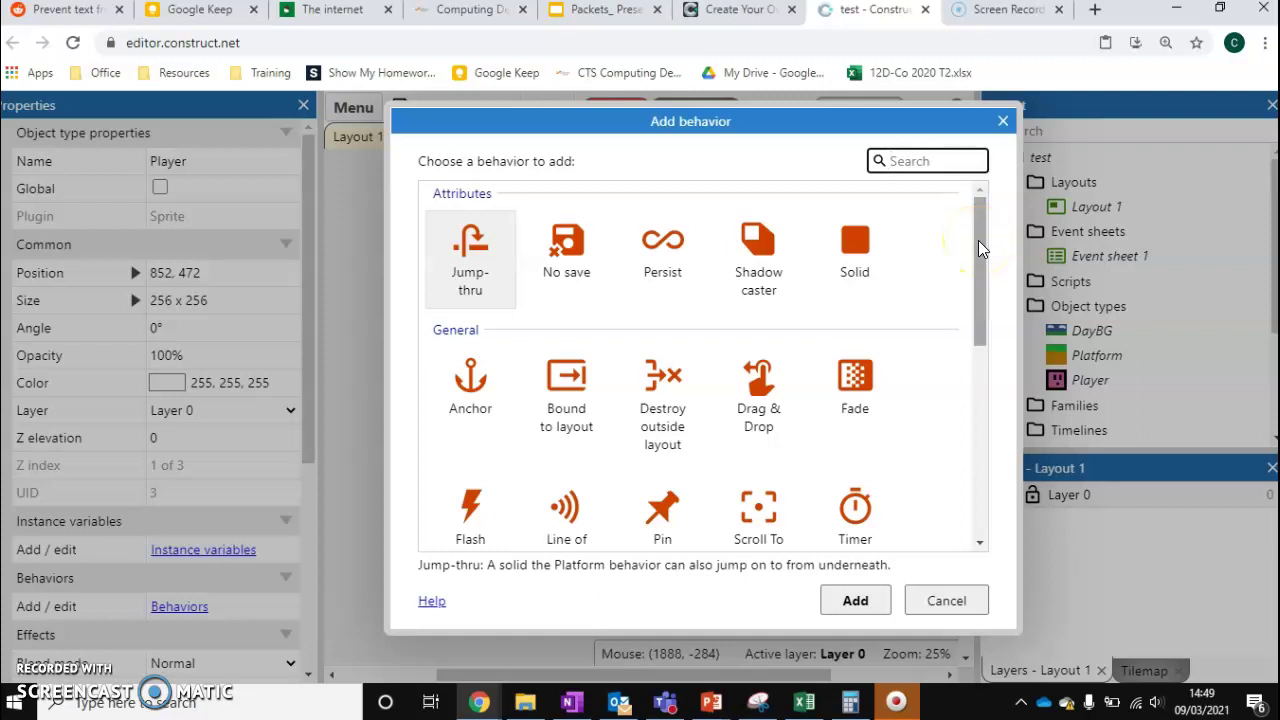
drag(980, 248, 986, 292)
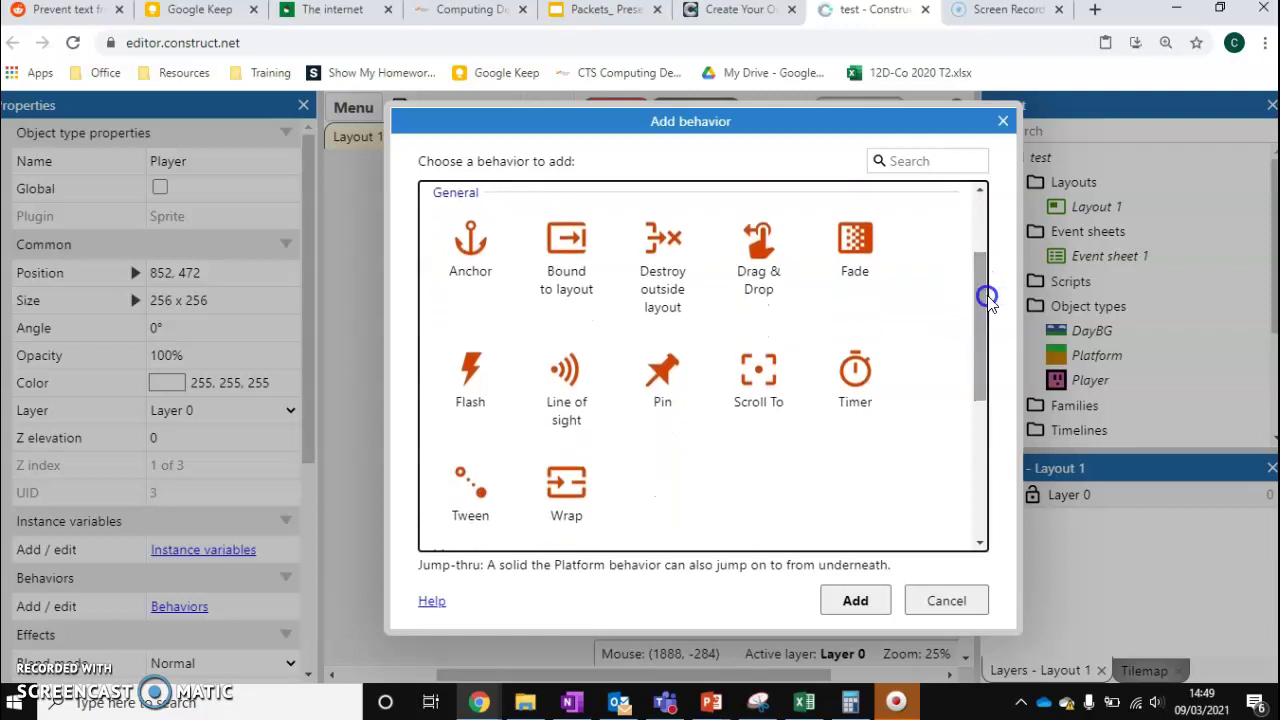
click(778, 393)
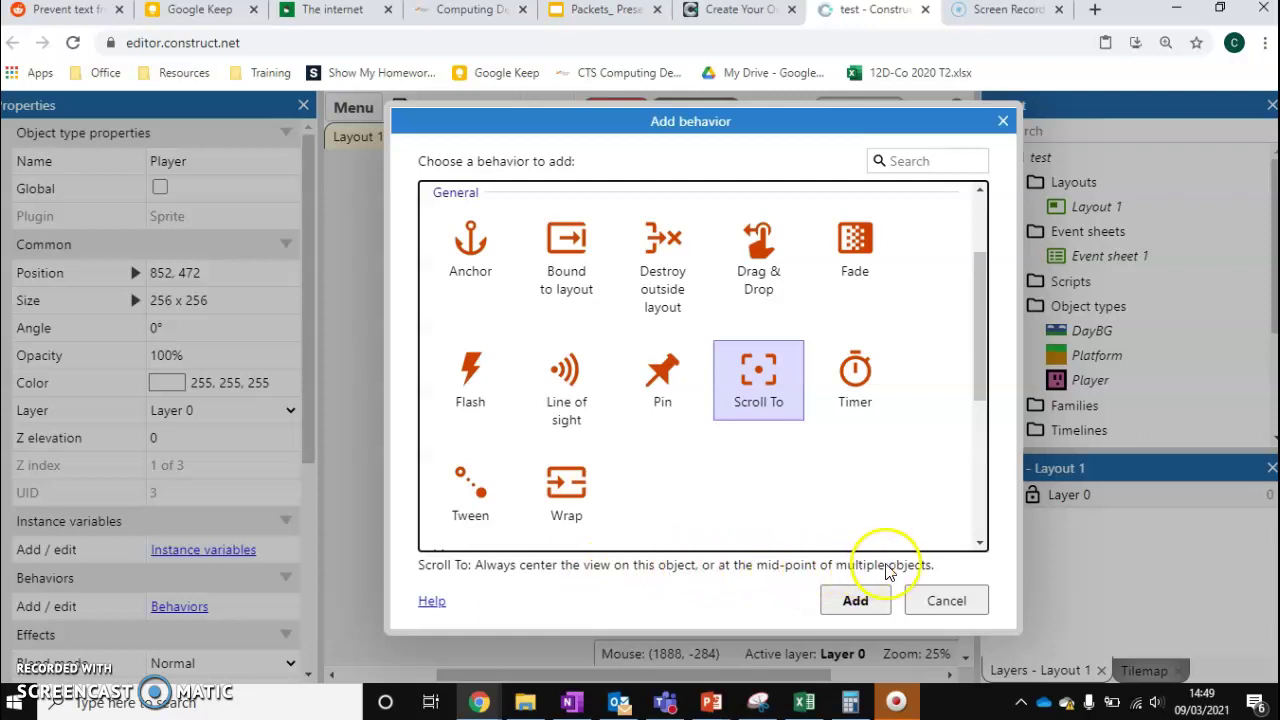
click(855, 600)
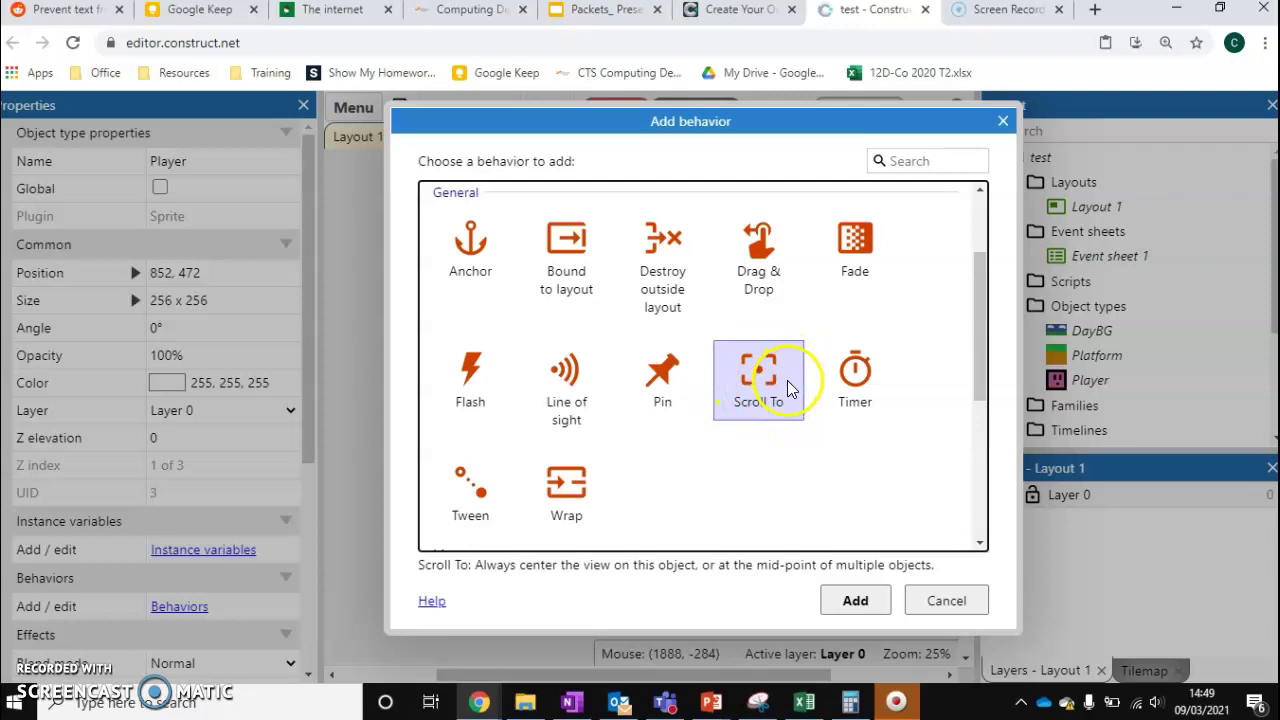
click(855, 603)
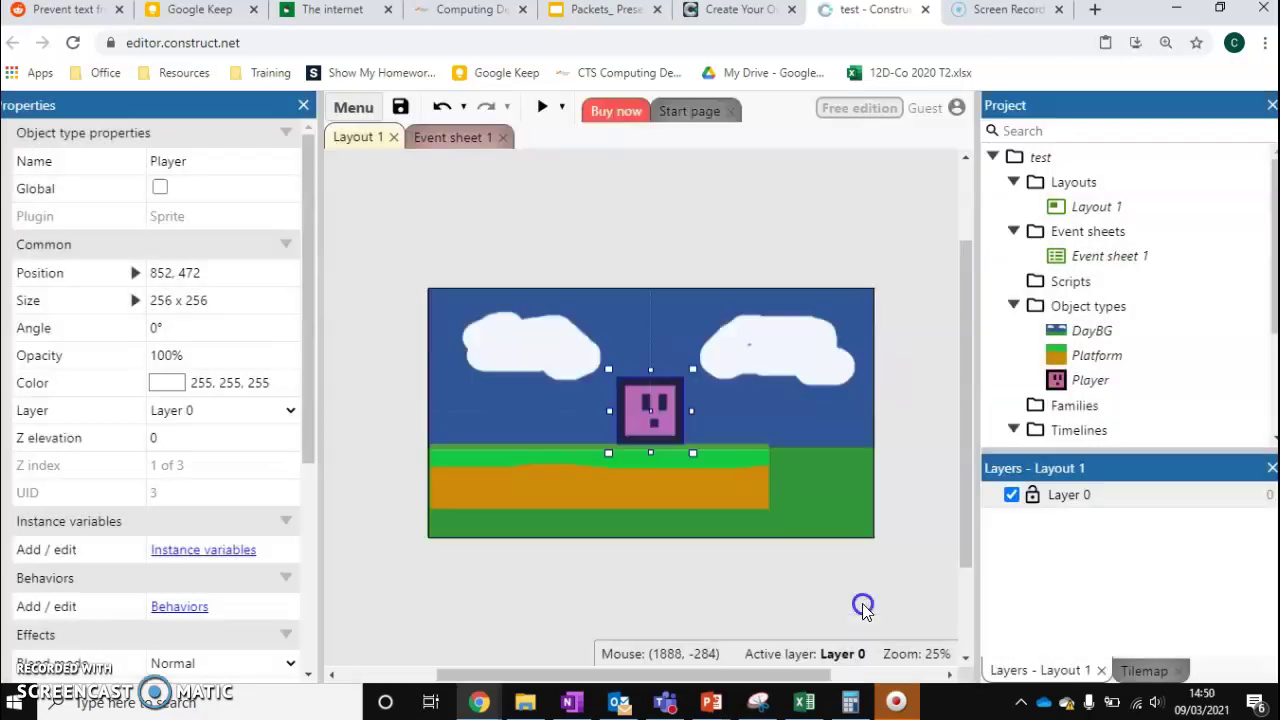
Step: Add the Platform behaviour from the Movements category to the Player sprite
right_click(667, 418)
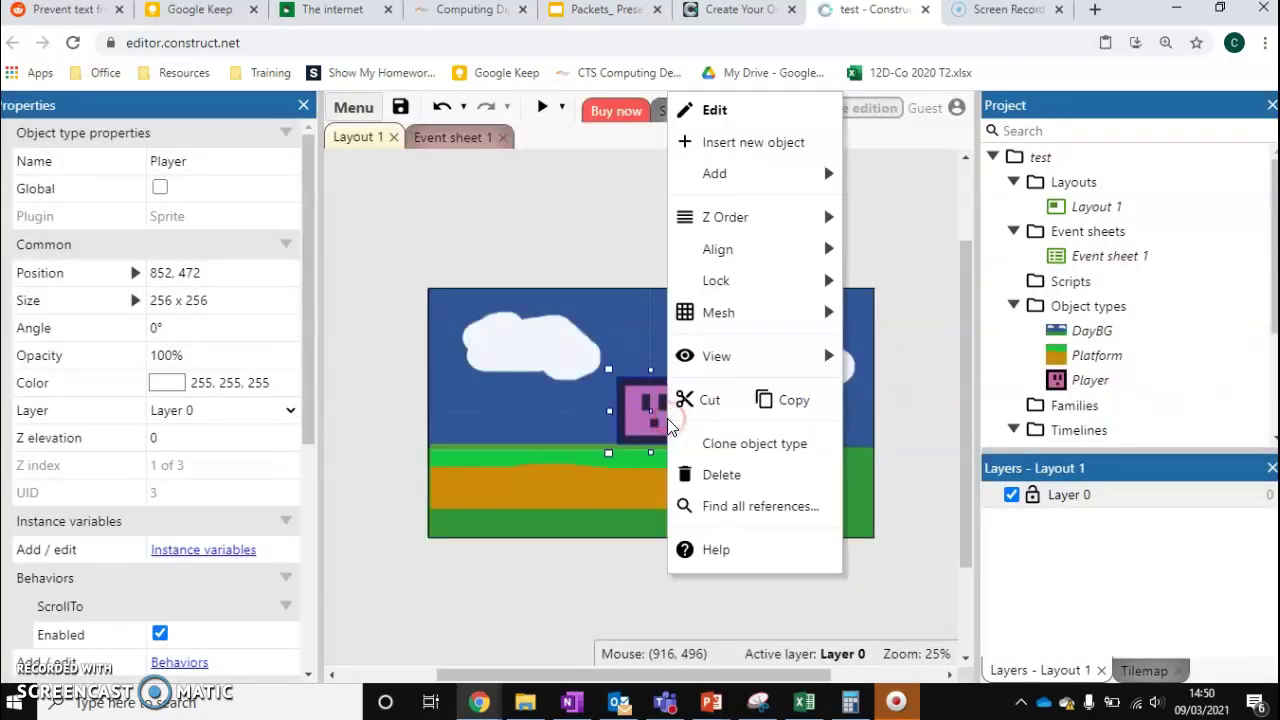
mouse_move(785, 176)
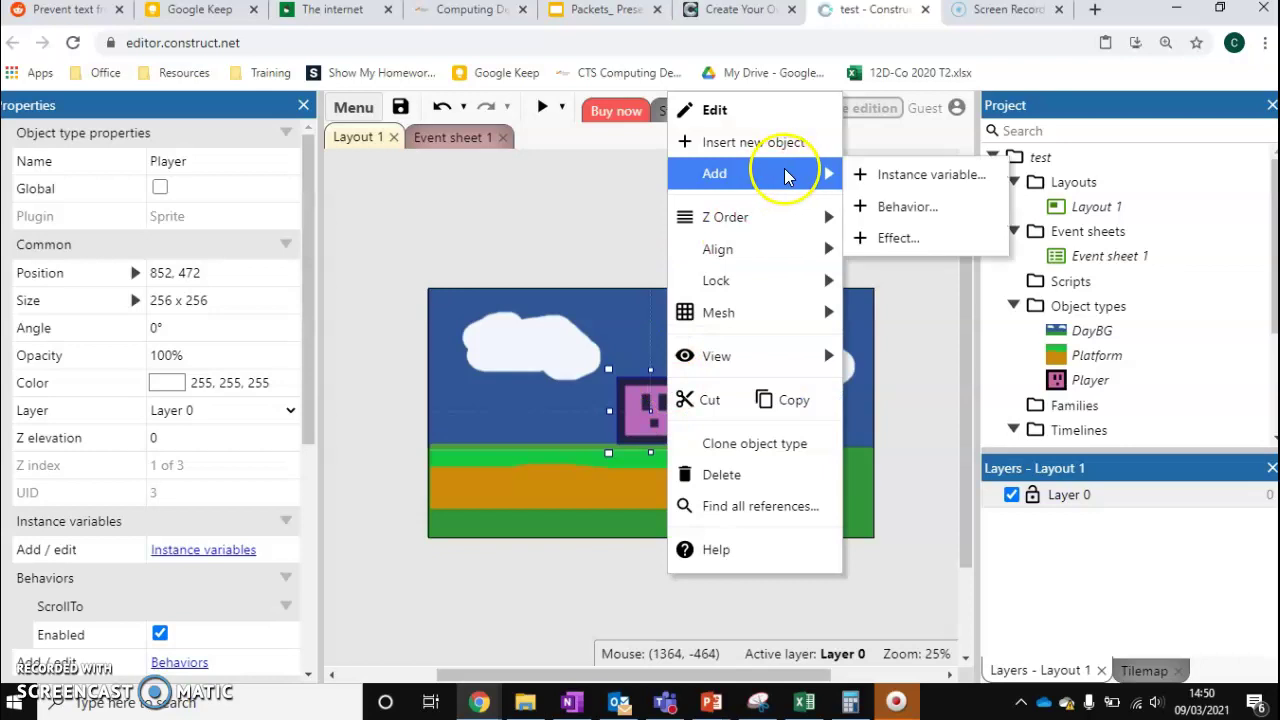
click(910, 207)
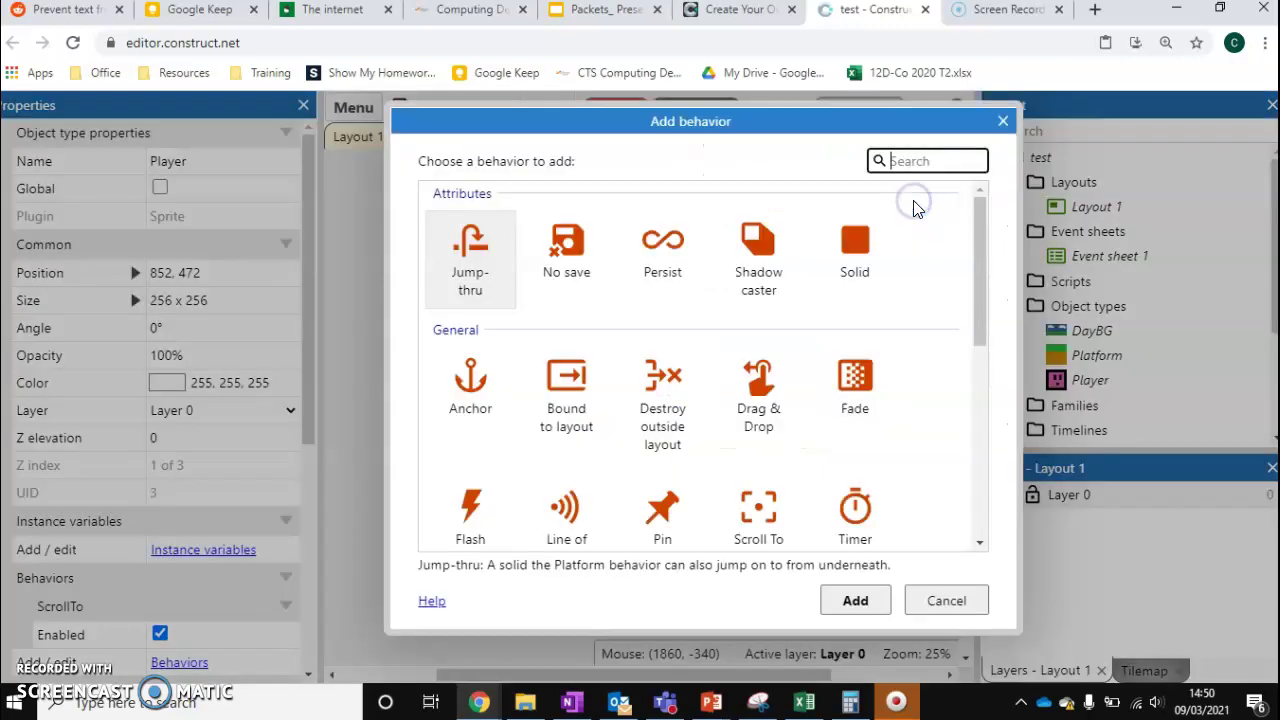
click(982, 257)
drag(982, 257, 1005, 447)
click(772, 395)
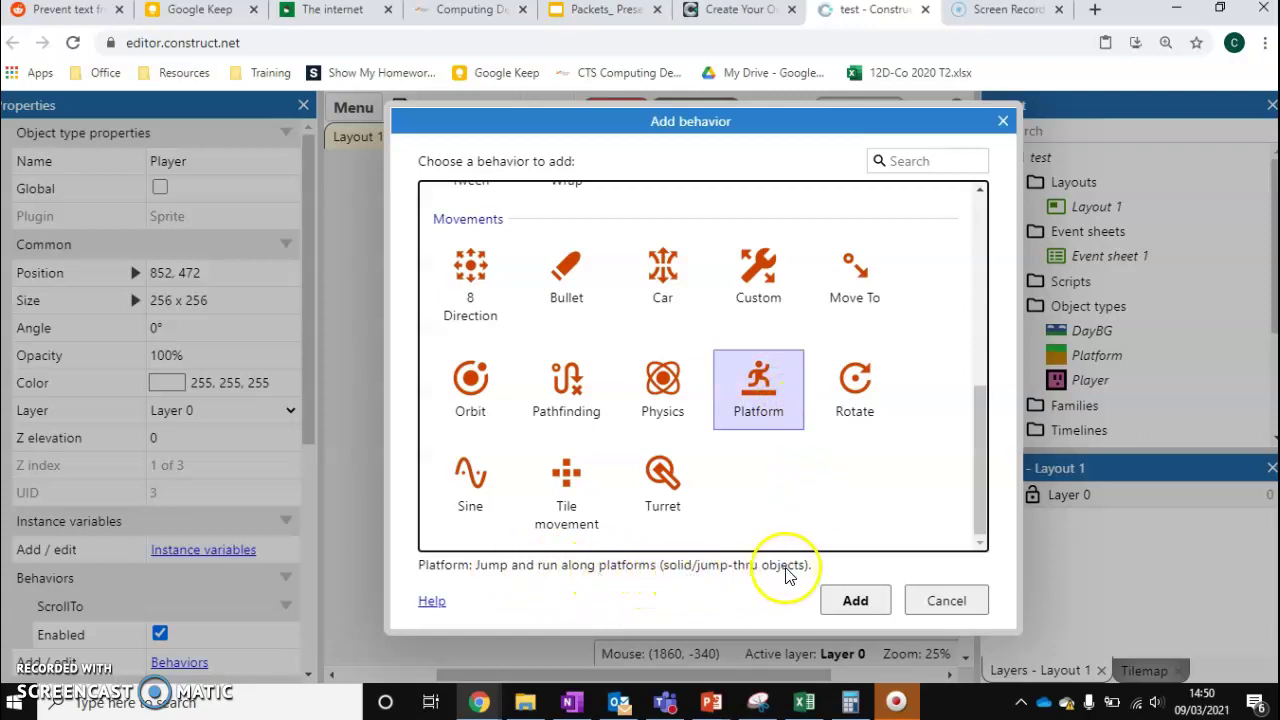
click(855, 600)
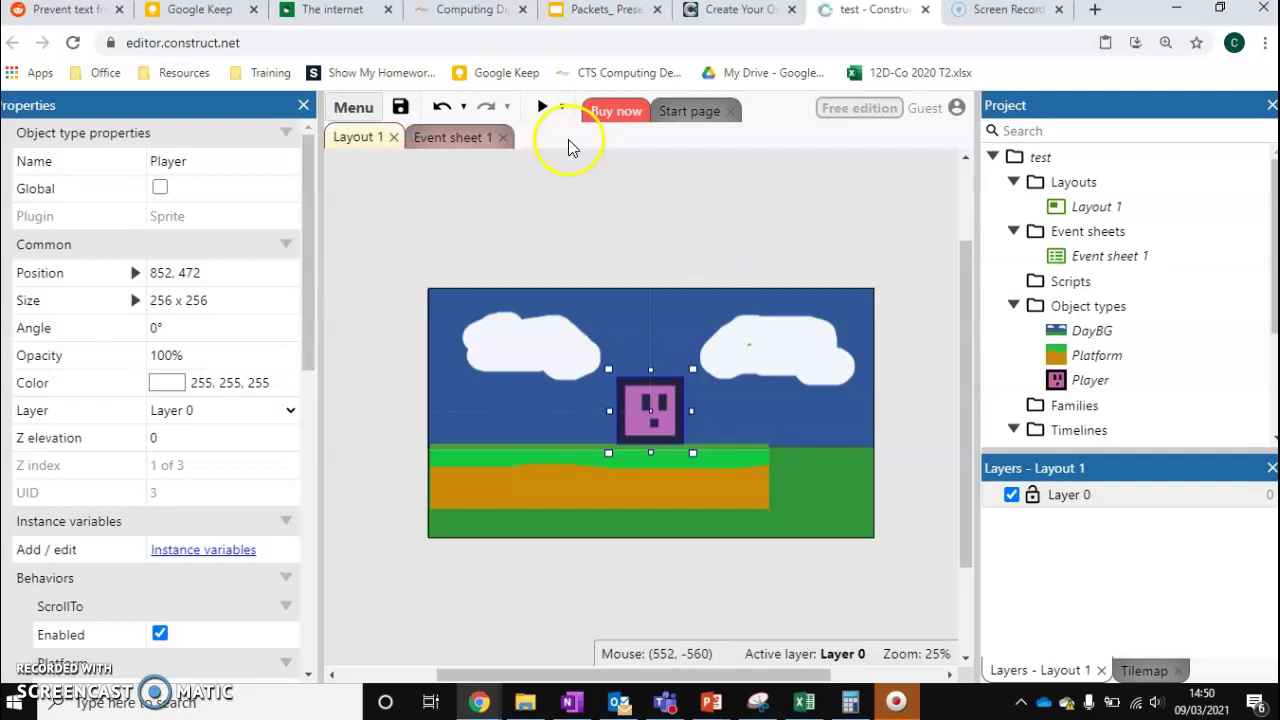
click(543, 108)
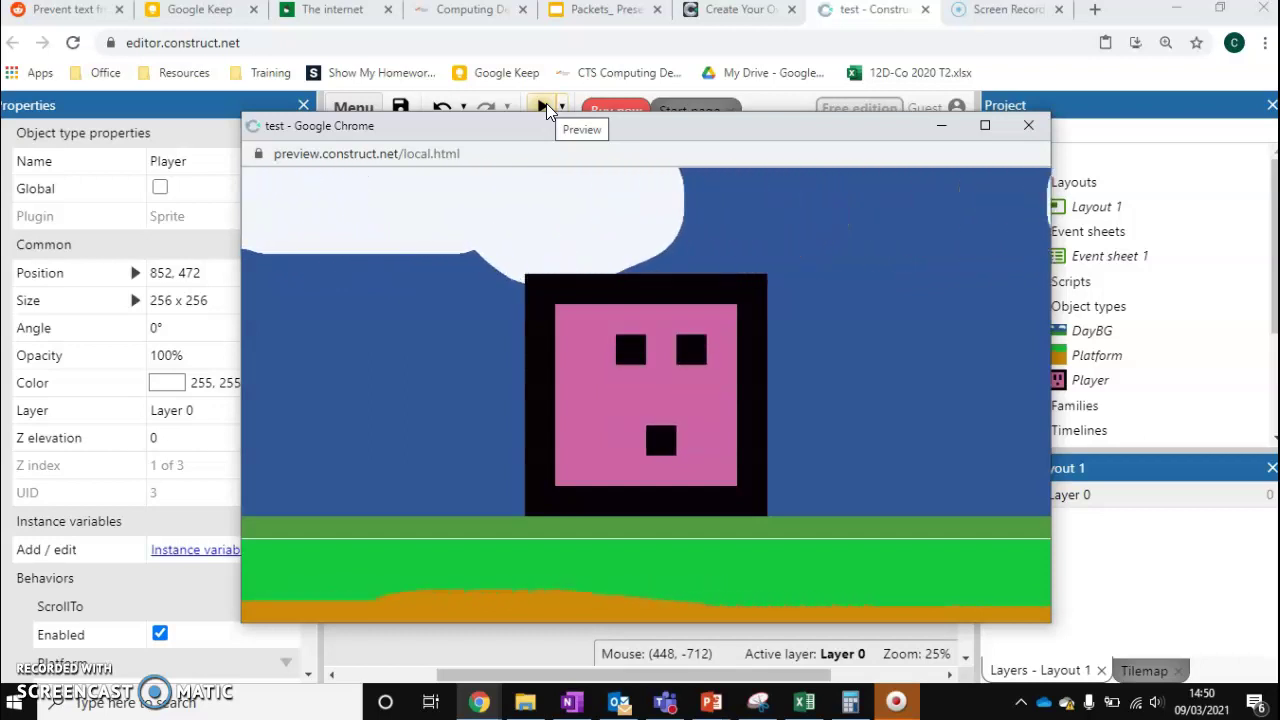
key(Up)
key(Left)
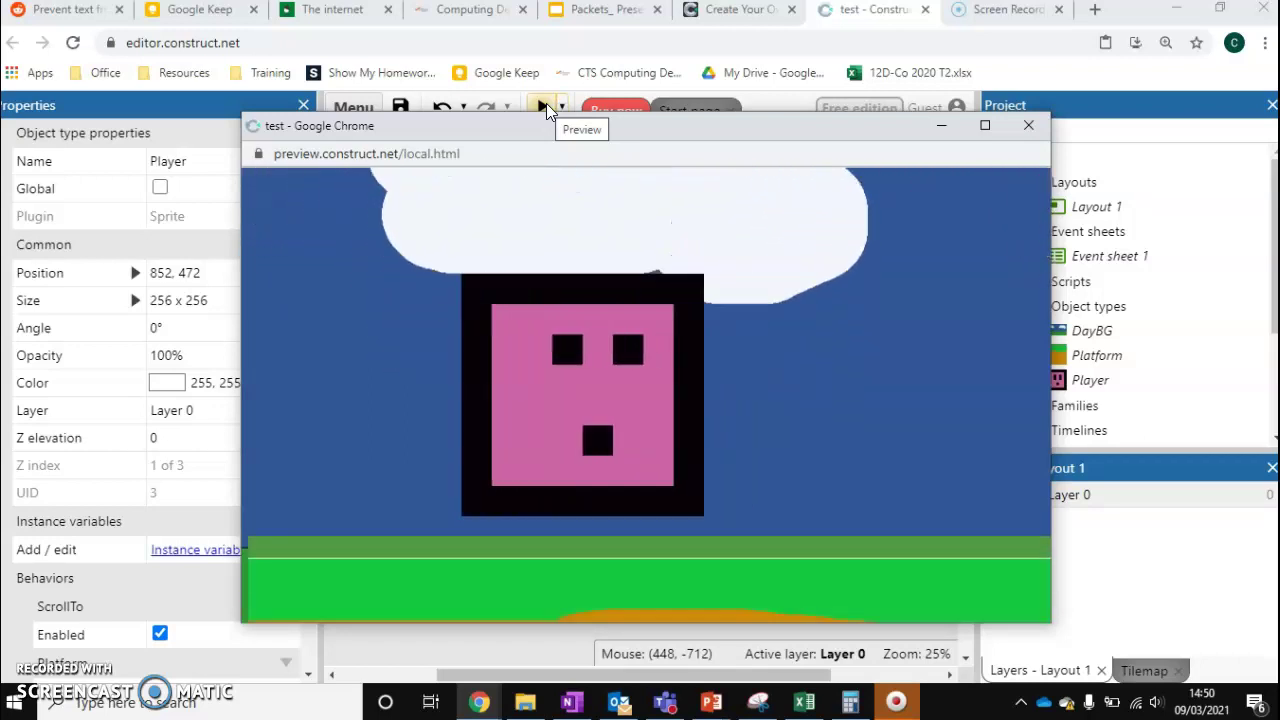
key(Up)
key(Right)
key(Up)
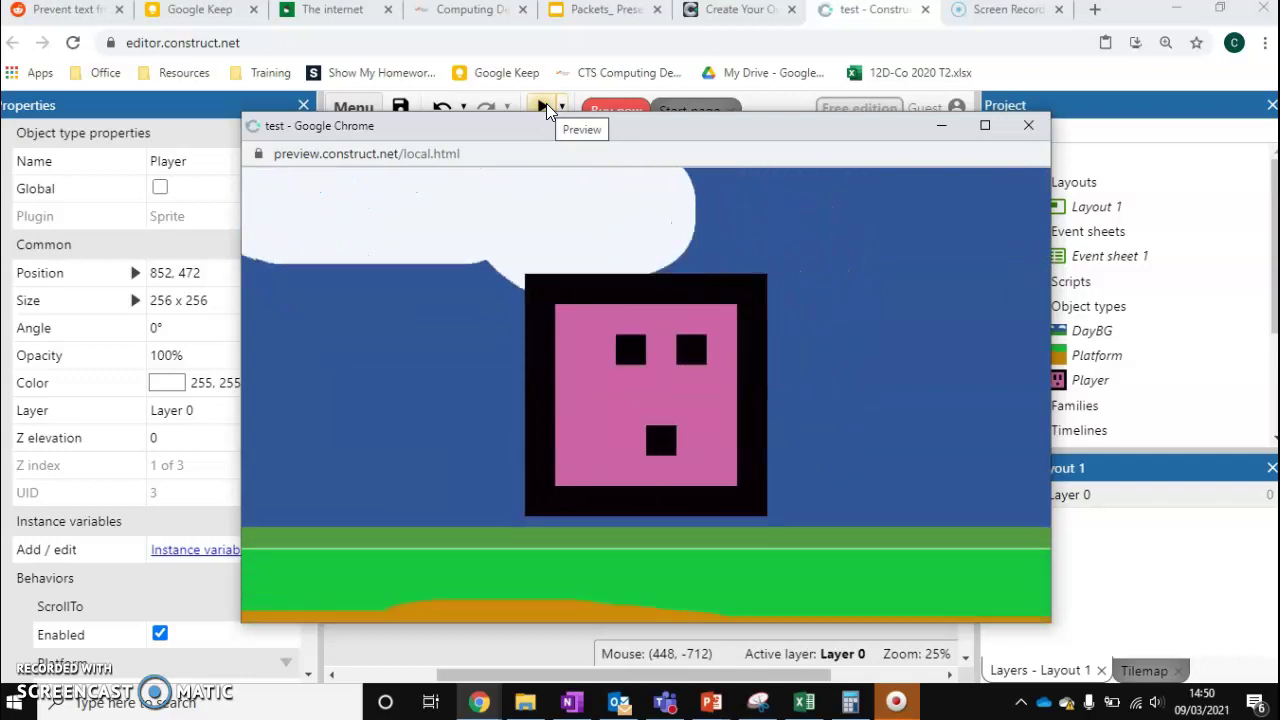
key(Up)
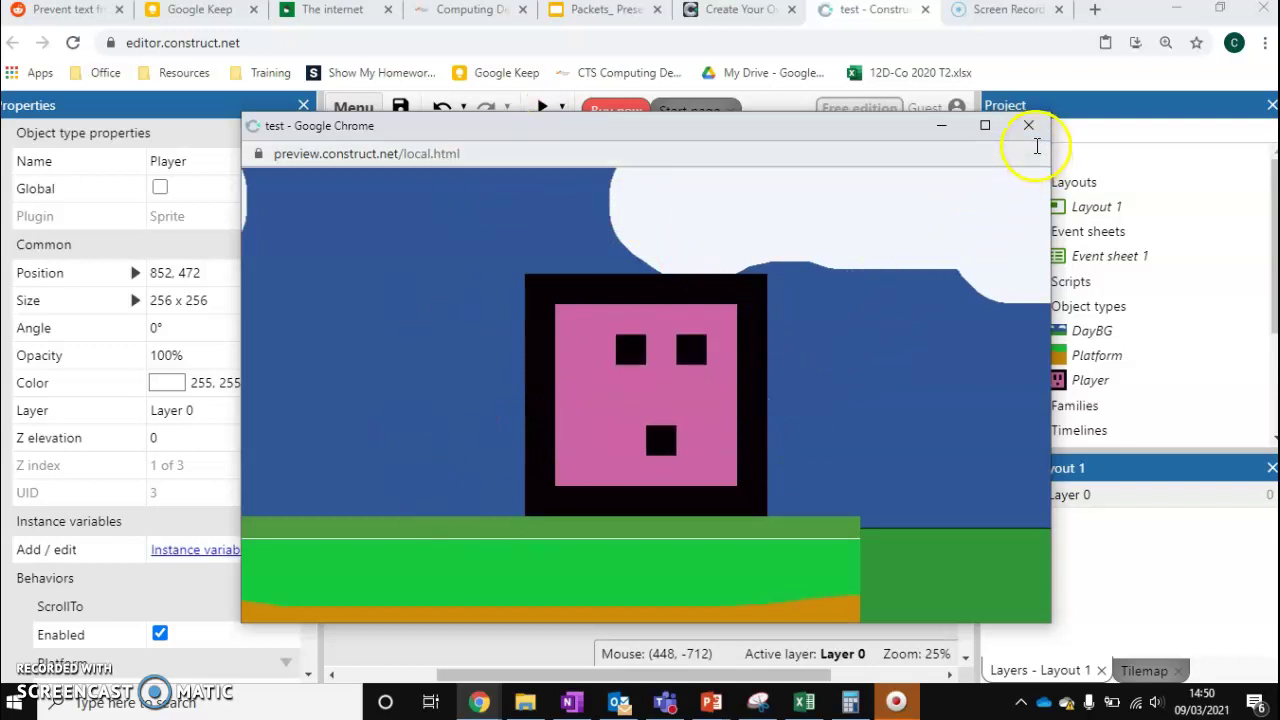
click(1029, 126)
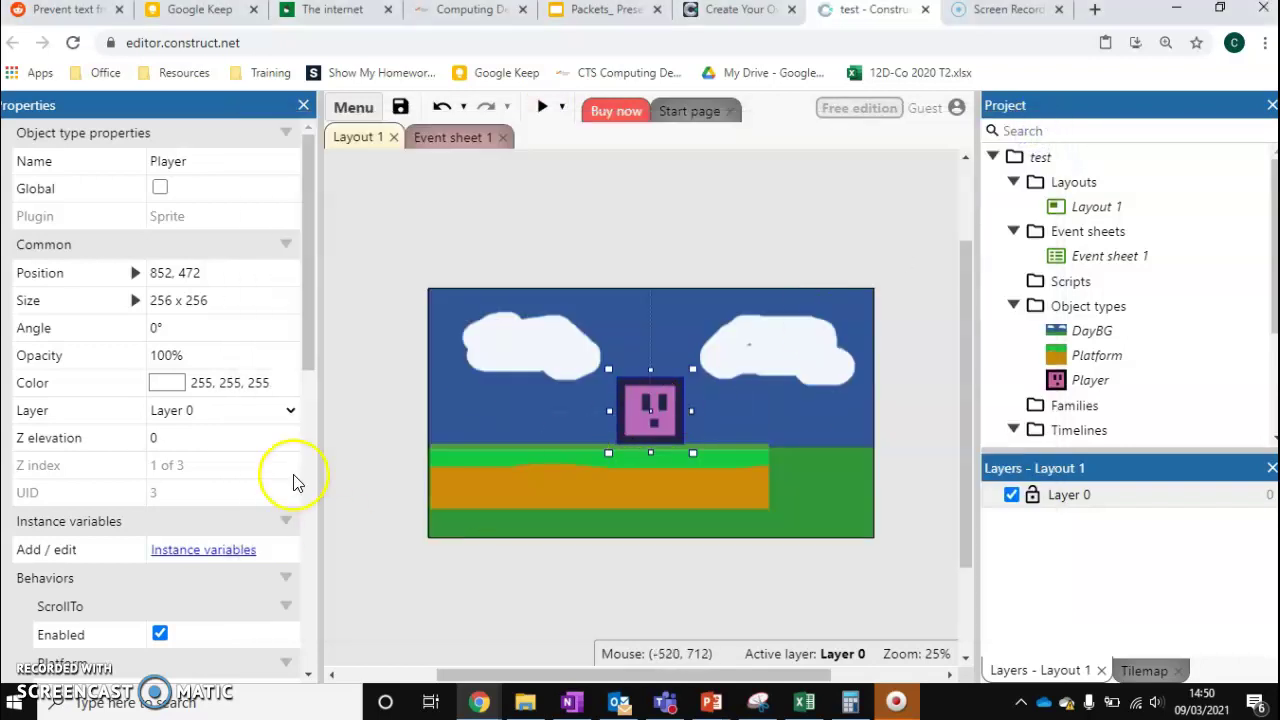
Step: Shrink the Player to 132 x 116, shorten the platform to 1082 x 134, and rest the Player on it
drag(691, 456, 659, 424)
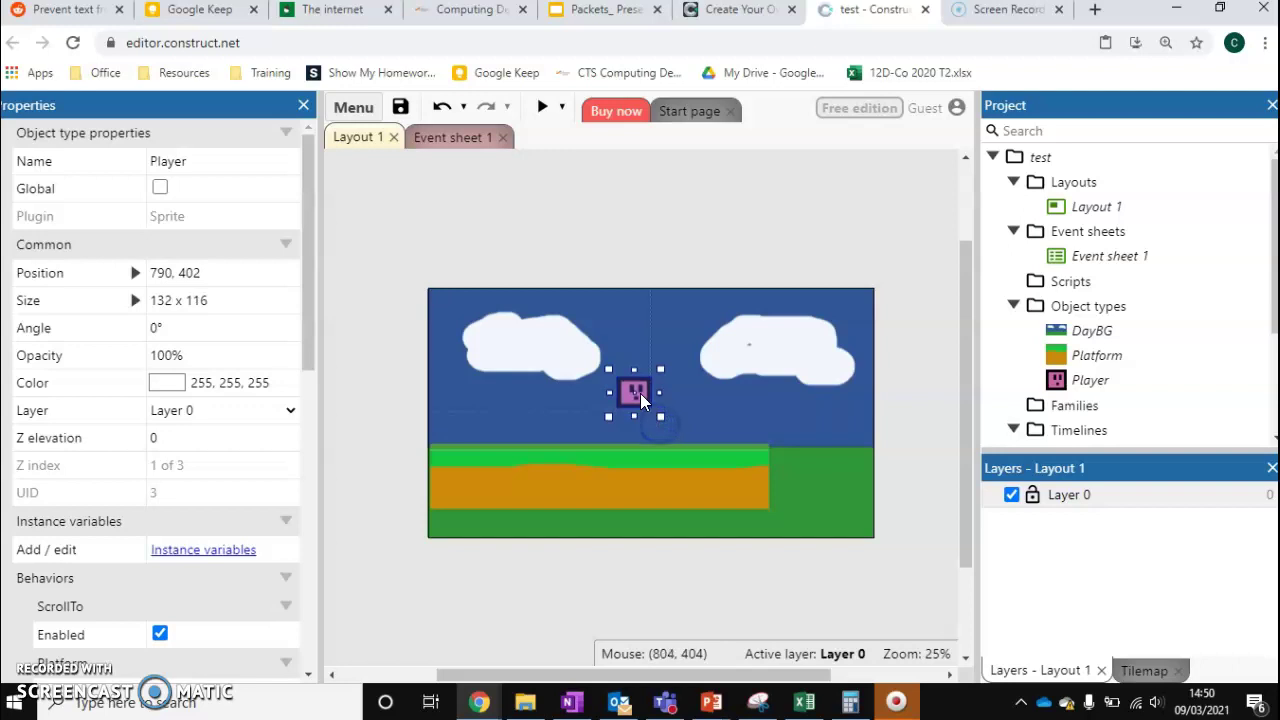
drag(633, 396, 494, 369)
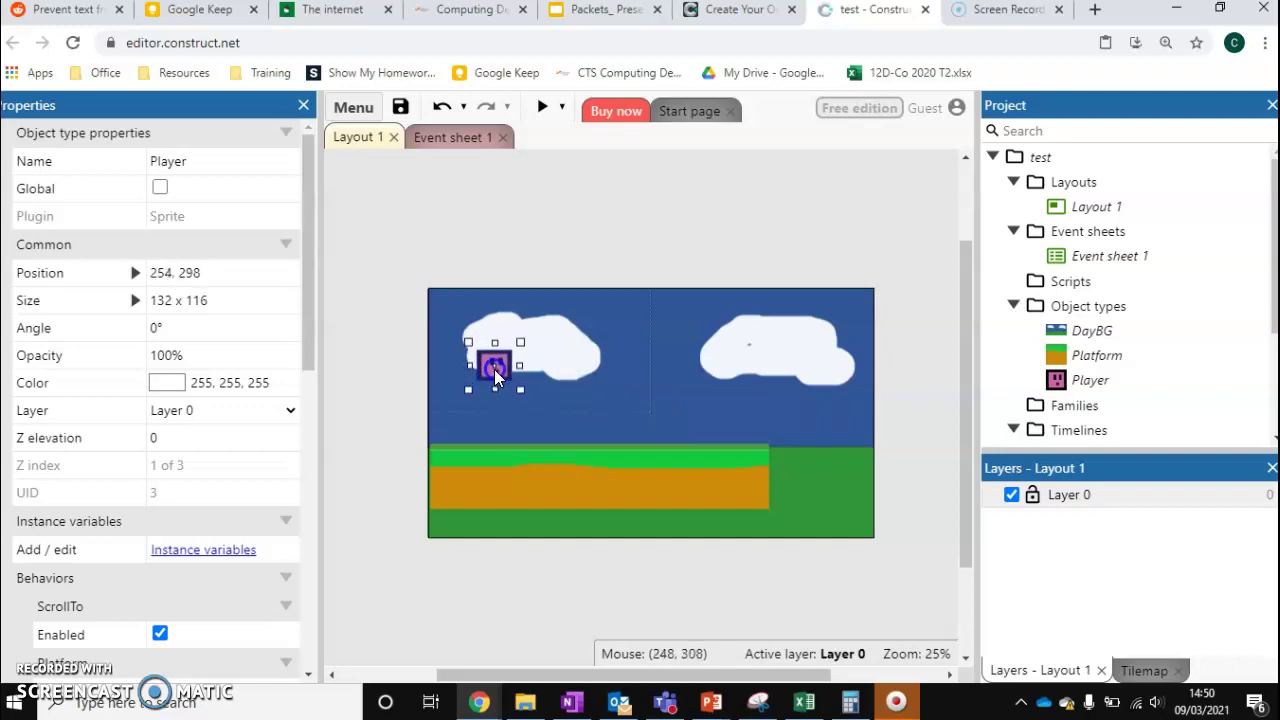
click(511, 508)
drag(770, 515, 700, 489)
click(487, 364)
drag(487, 364, 473, 419)
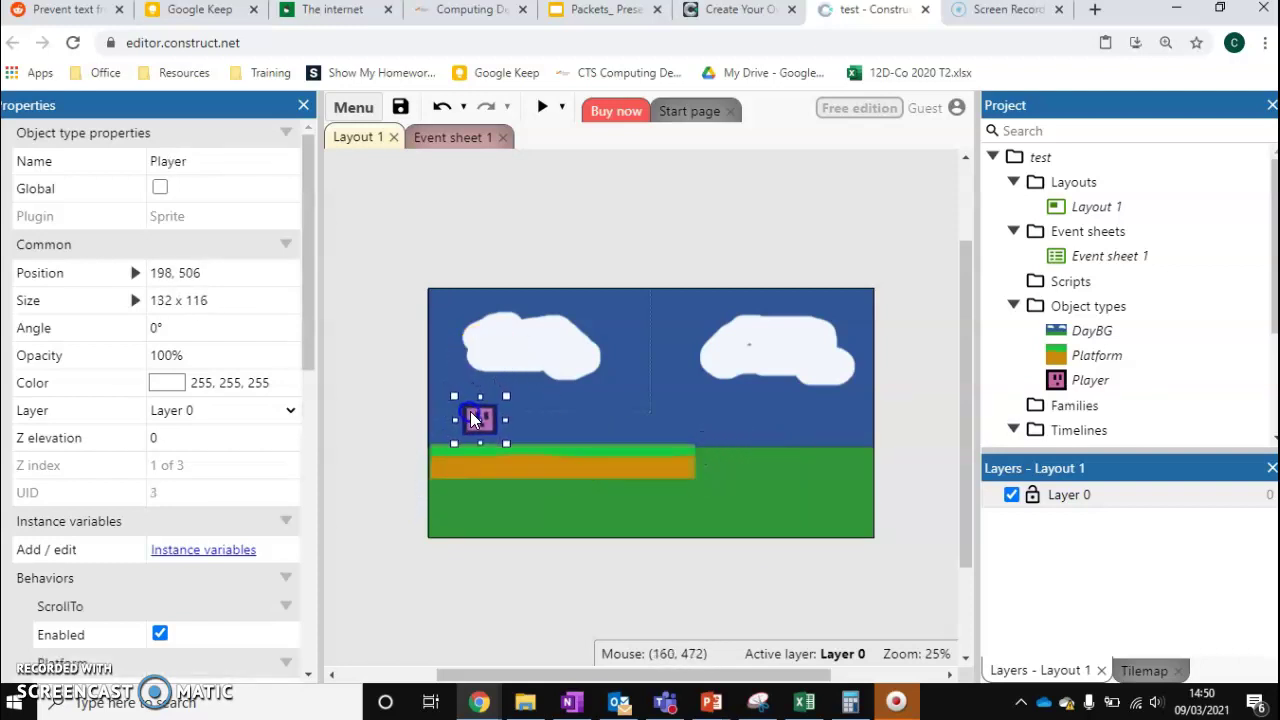
click(541, 108)
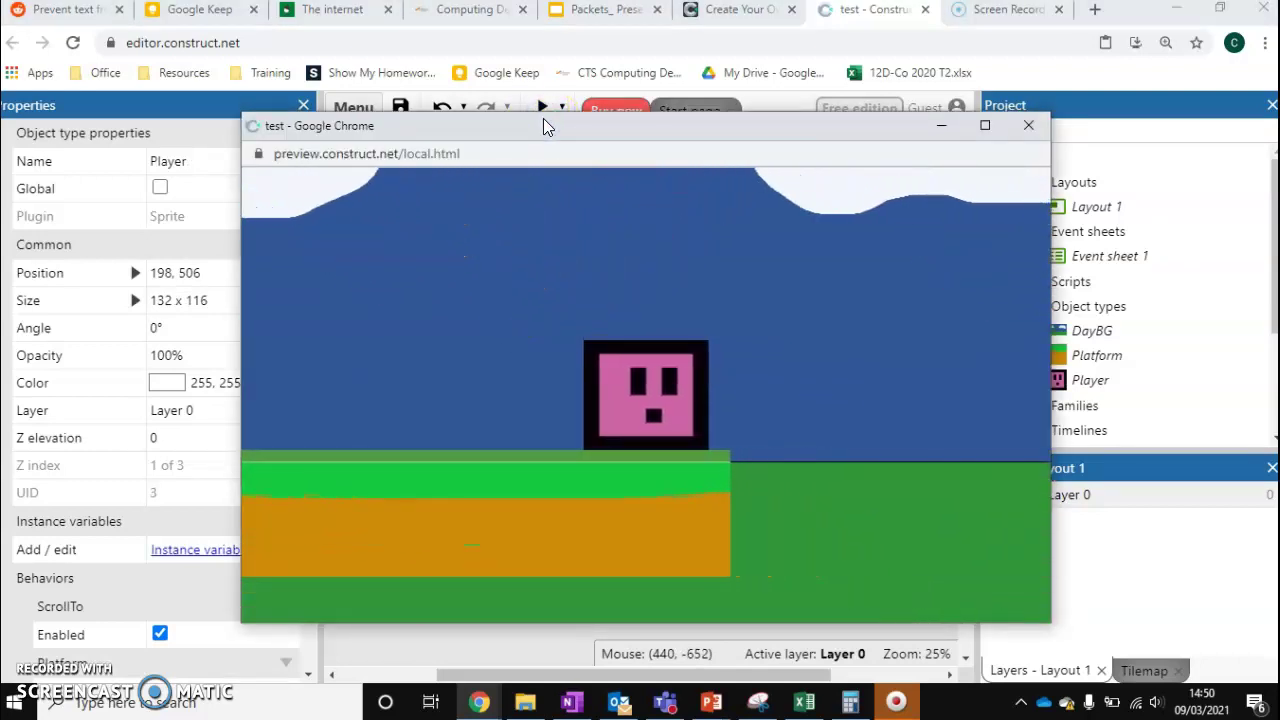
key(Right)
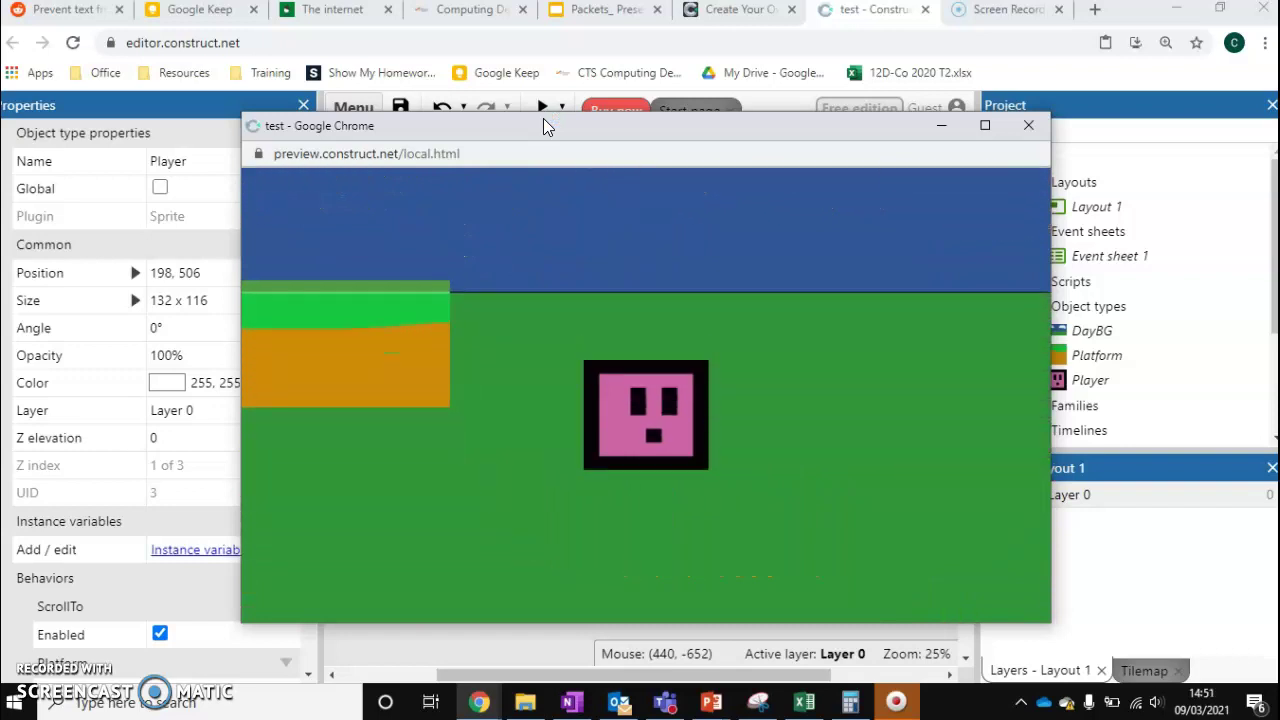
click(600, 296)
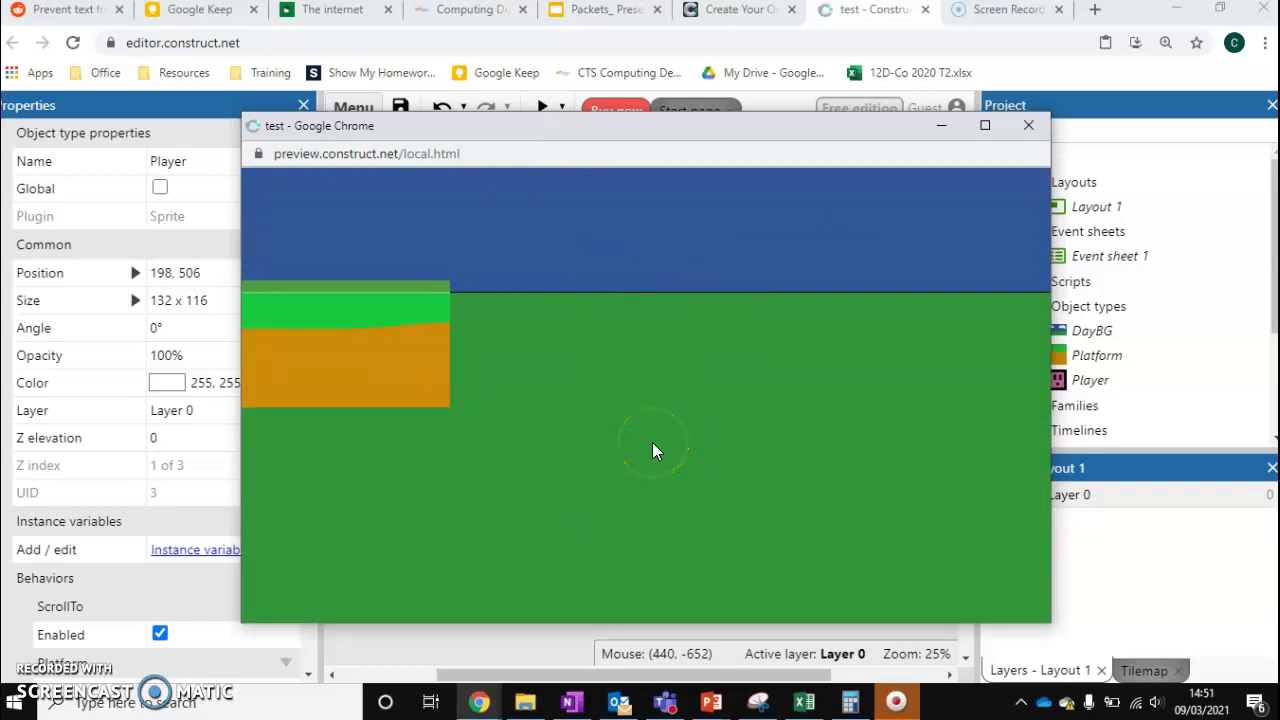
click(1028, 125)
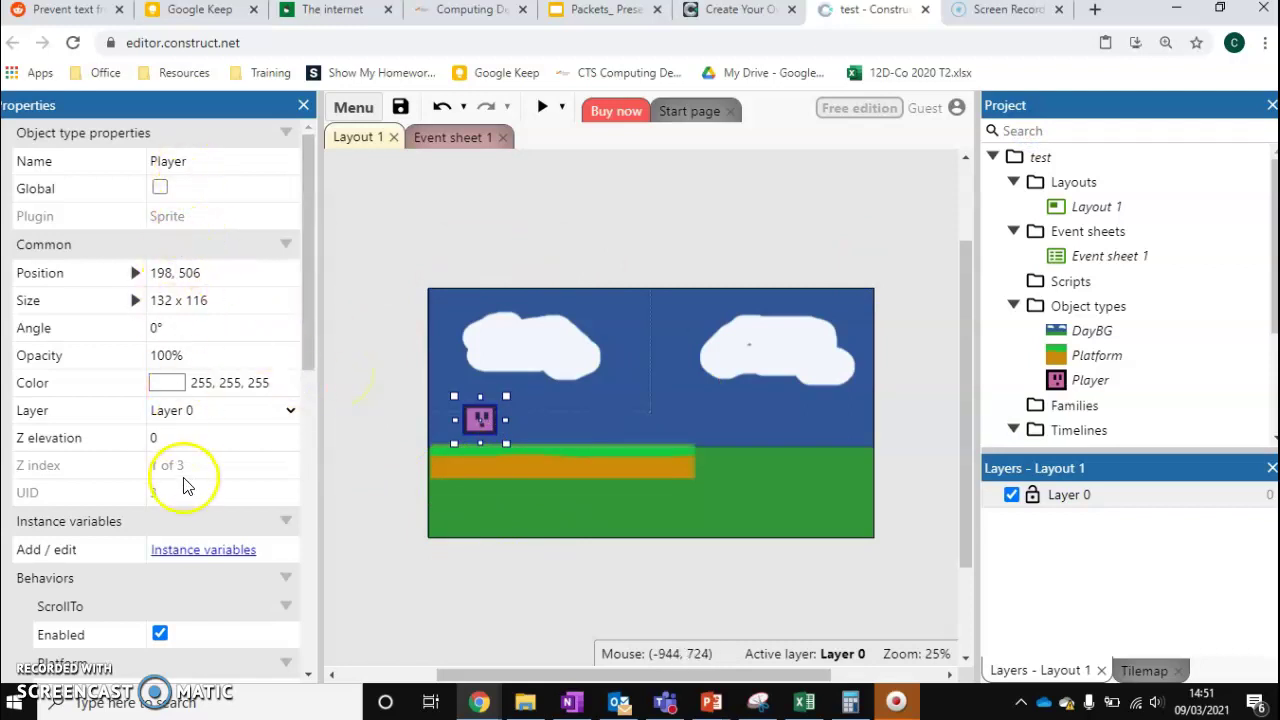
Step: Scroll the Player's properties to the Platform behaviour and enable Double-jump
click(310, 256)
drag(309, 252, 312, 429)
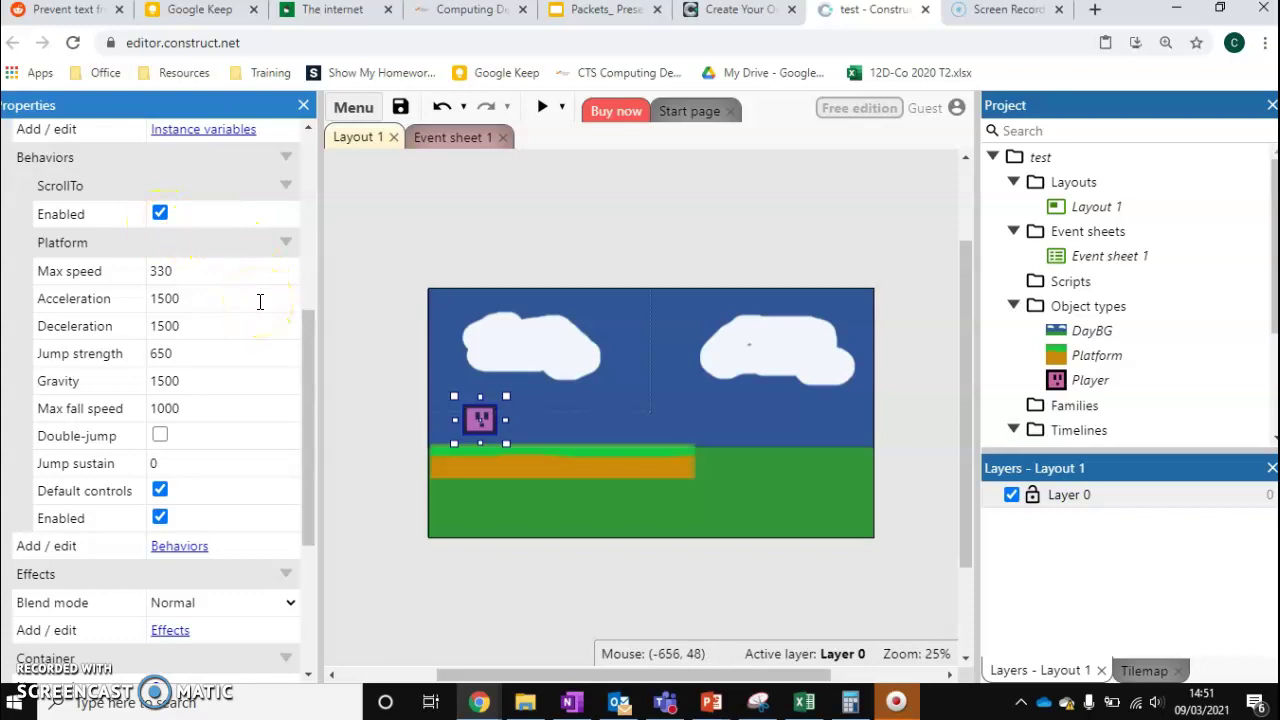
click(189, 279)
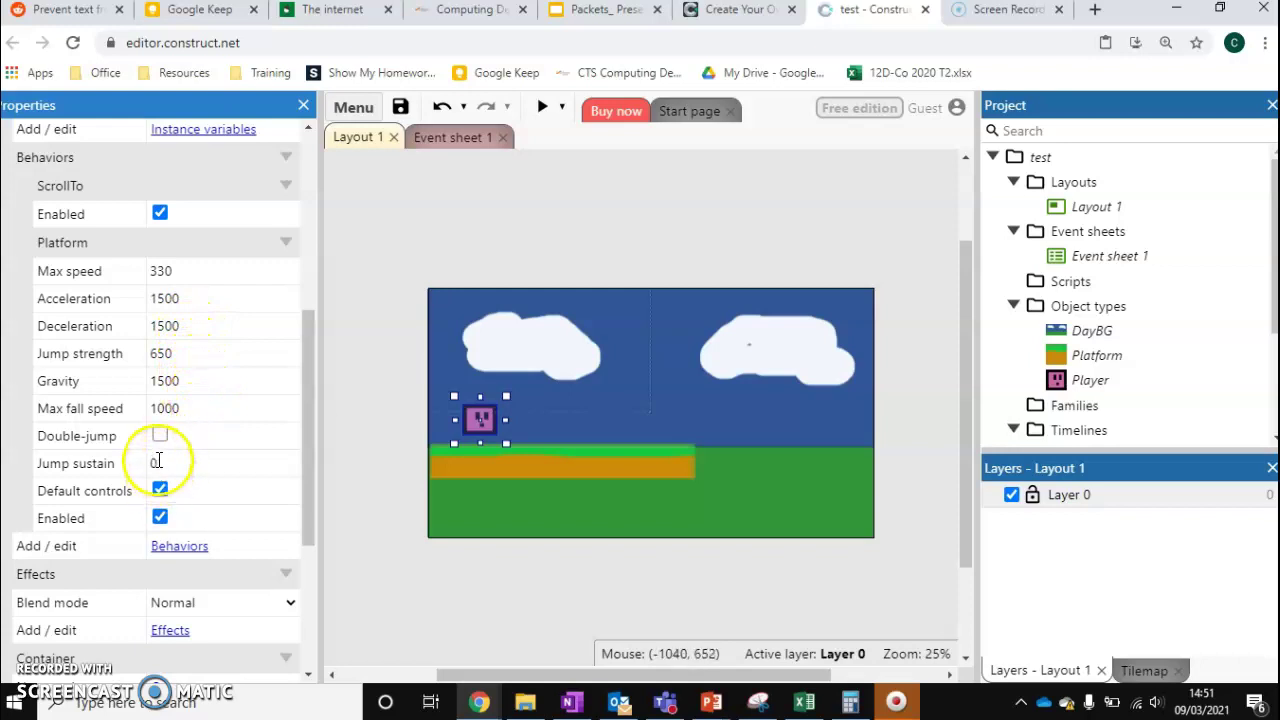
click(104, 466)
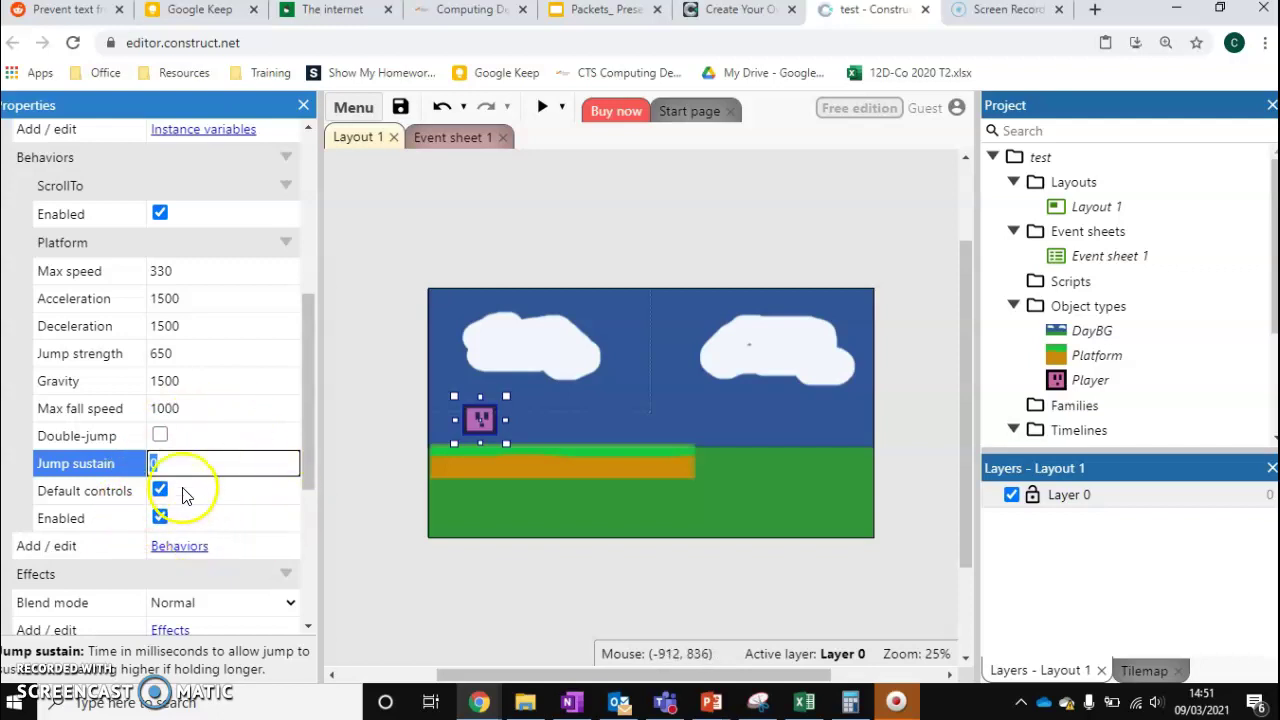
click(158, 438)
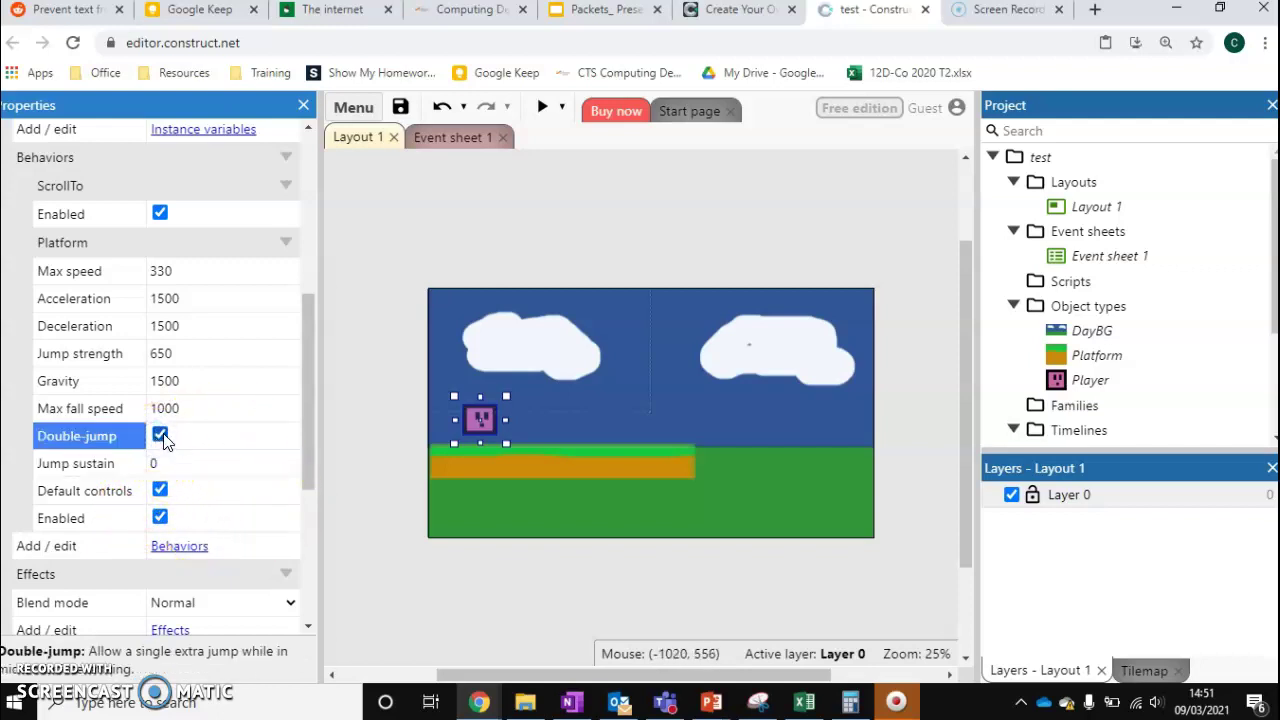
Step: Set Jump strength to 1000 and Gravity to 50, then launch a game preview
click(185, 363)
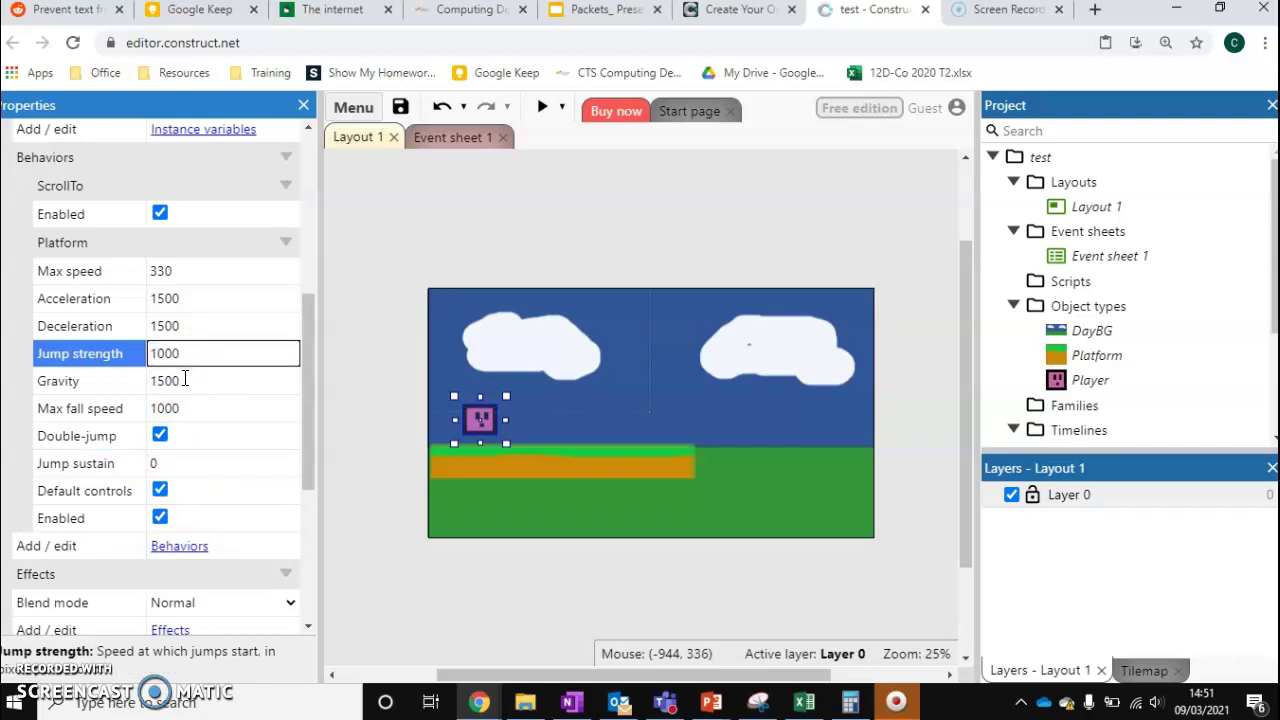
click(185, 380)
text(5)
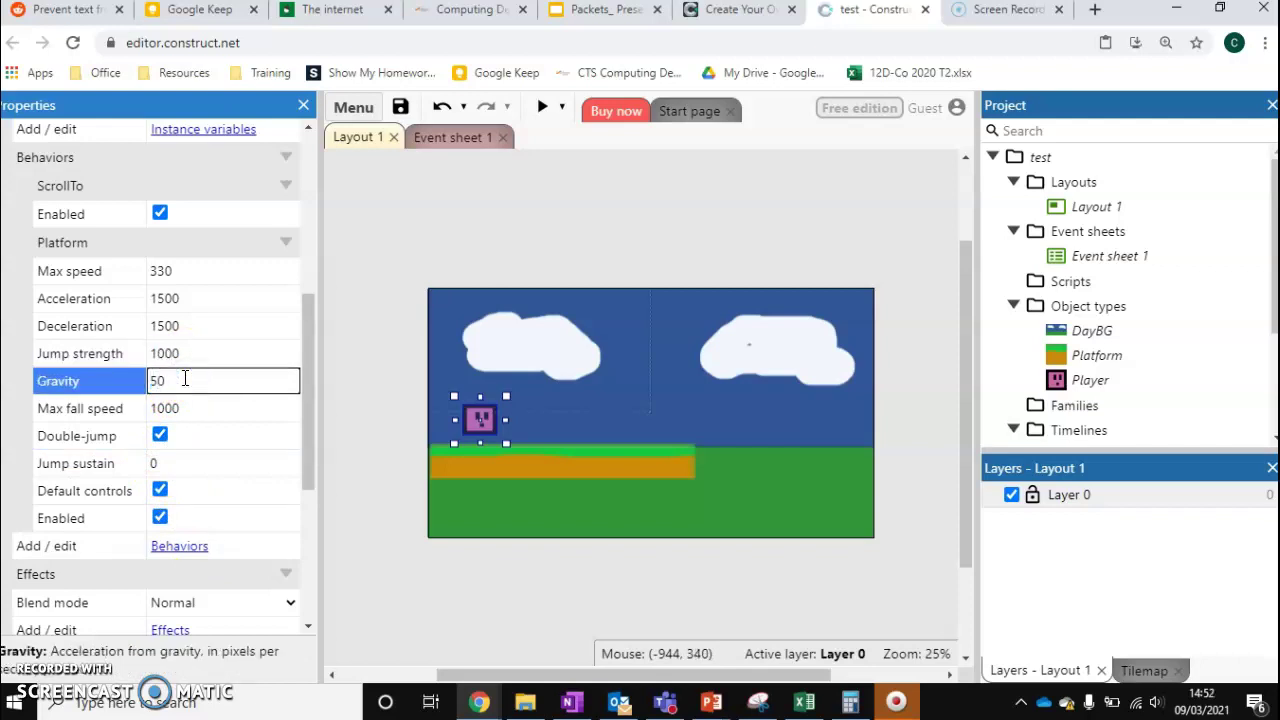
text(0)
click(348, 370)
click(542, 106)
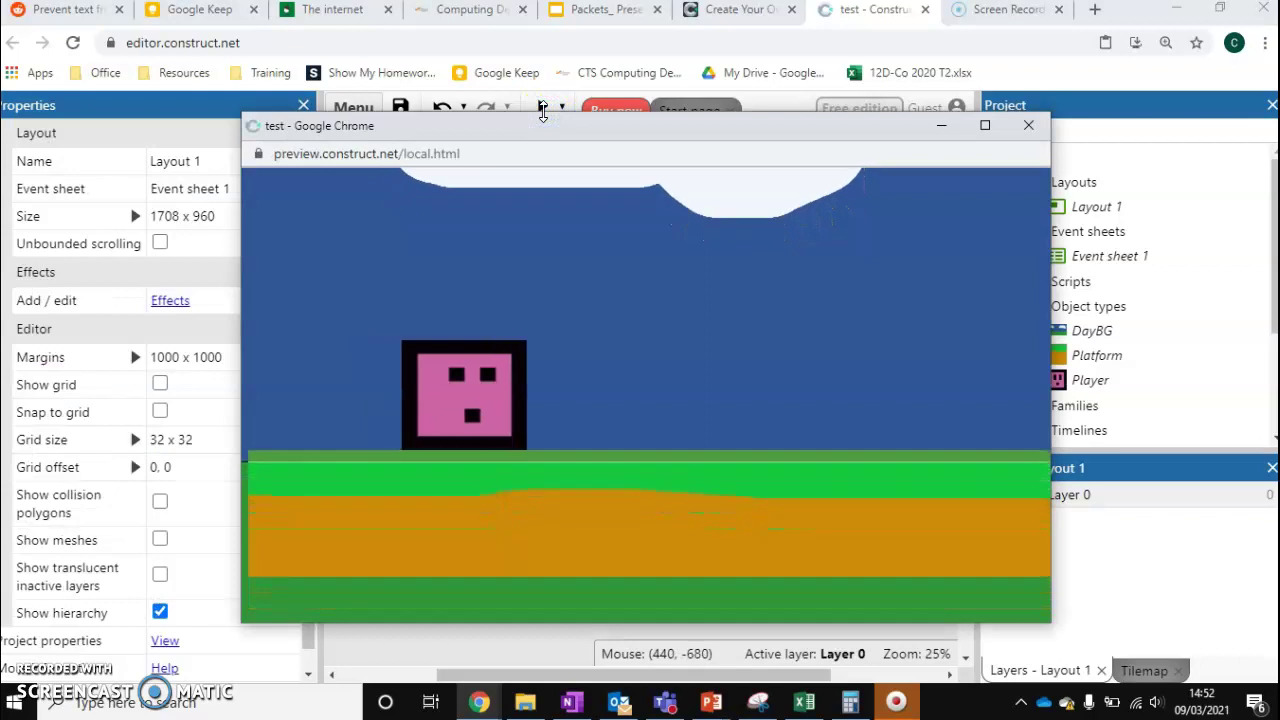
Step: Move the Player right and left in the preview to test low-gravity jumping, then close it
key(Right)
key(Left)
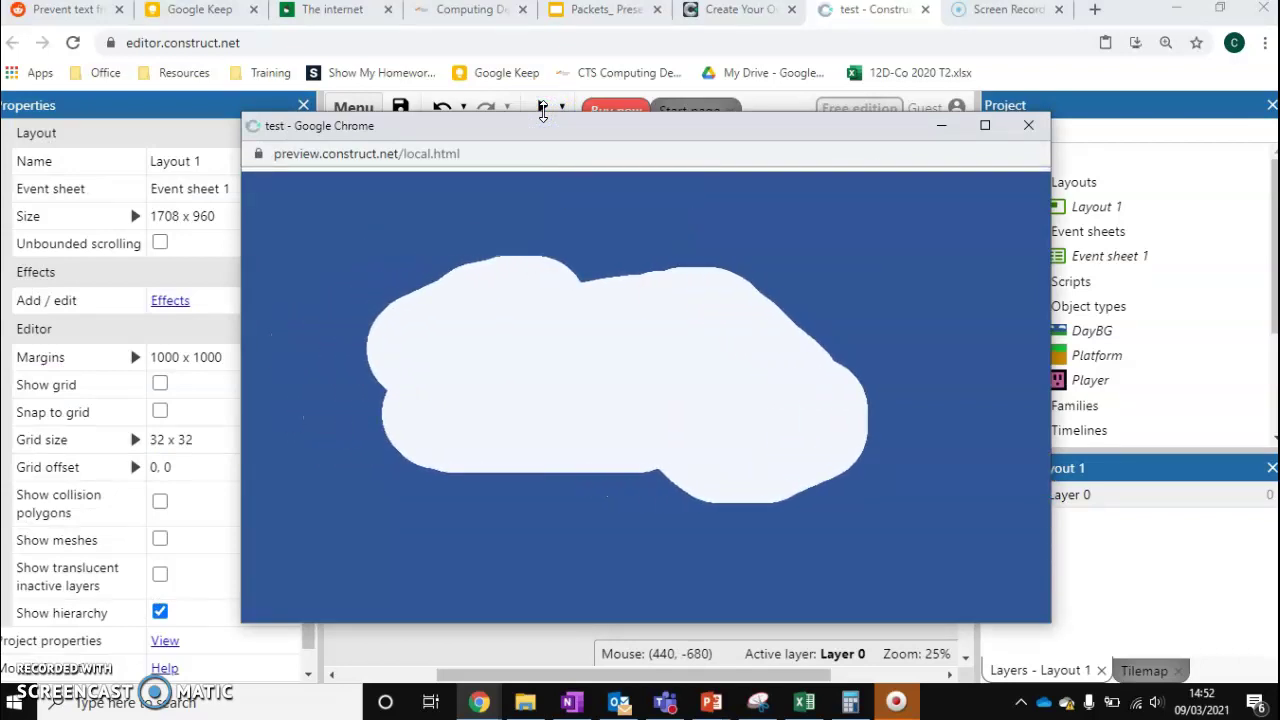
key(Right)
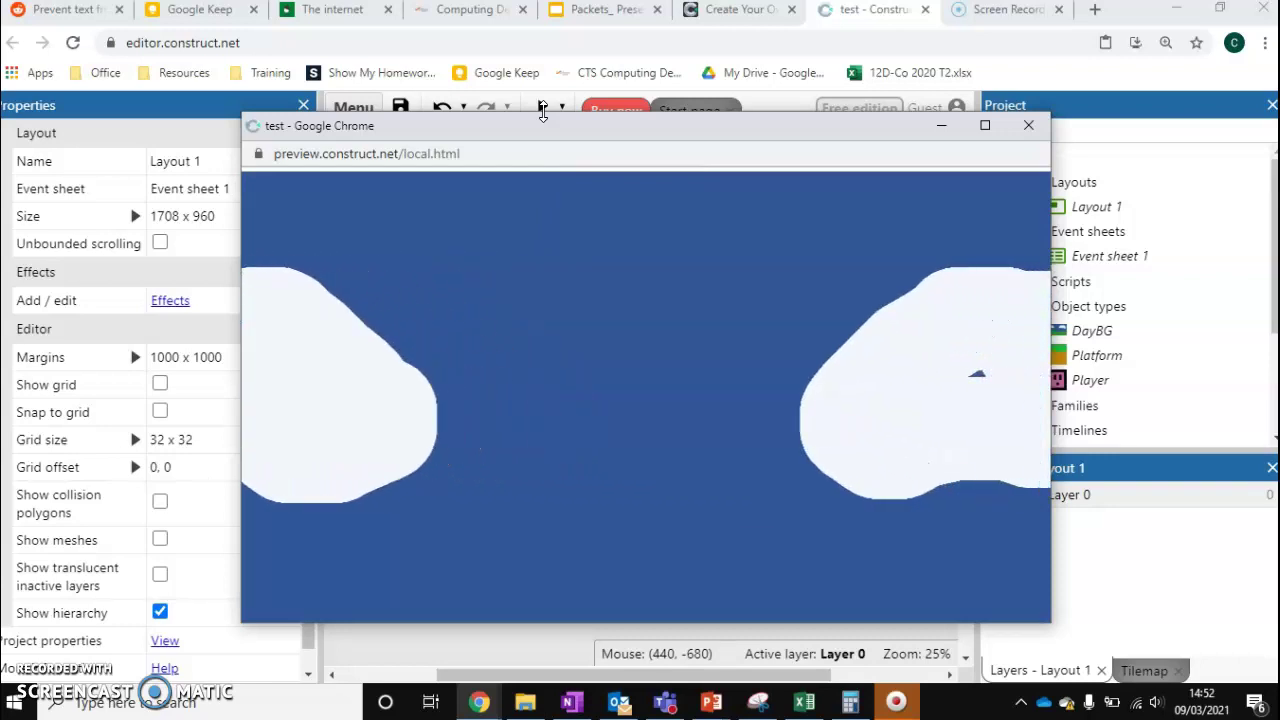
key(Left)
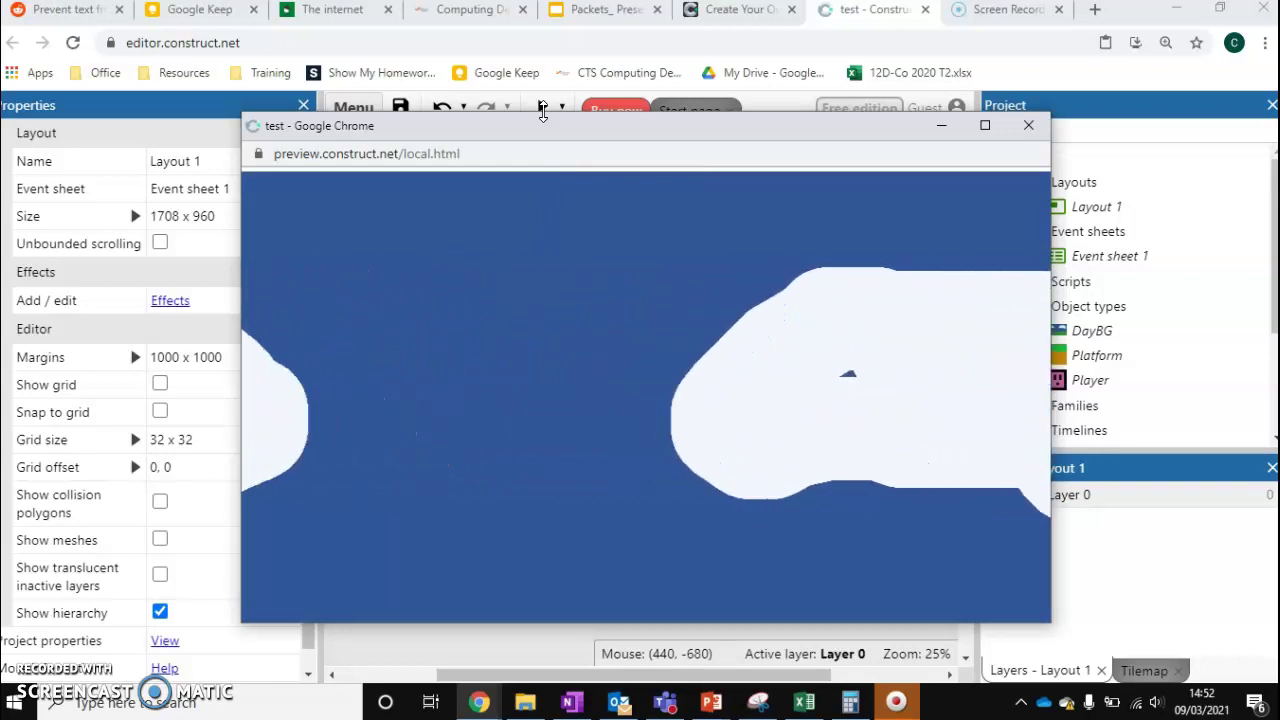
click(1026, 125)
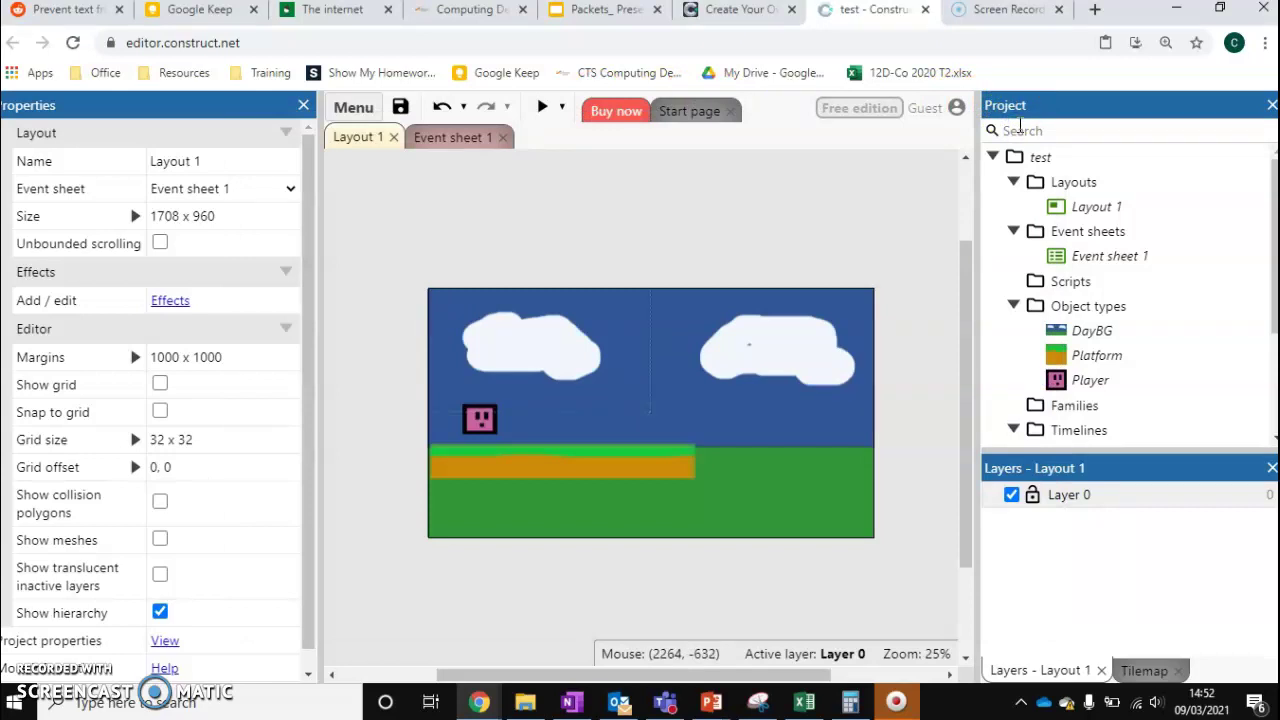
Step: Undo to restore Jump strength 650 and Gravity 1500, keeping double-jump, and run a preview
click(481, 424)
drag(312, 303, 320, 468)
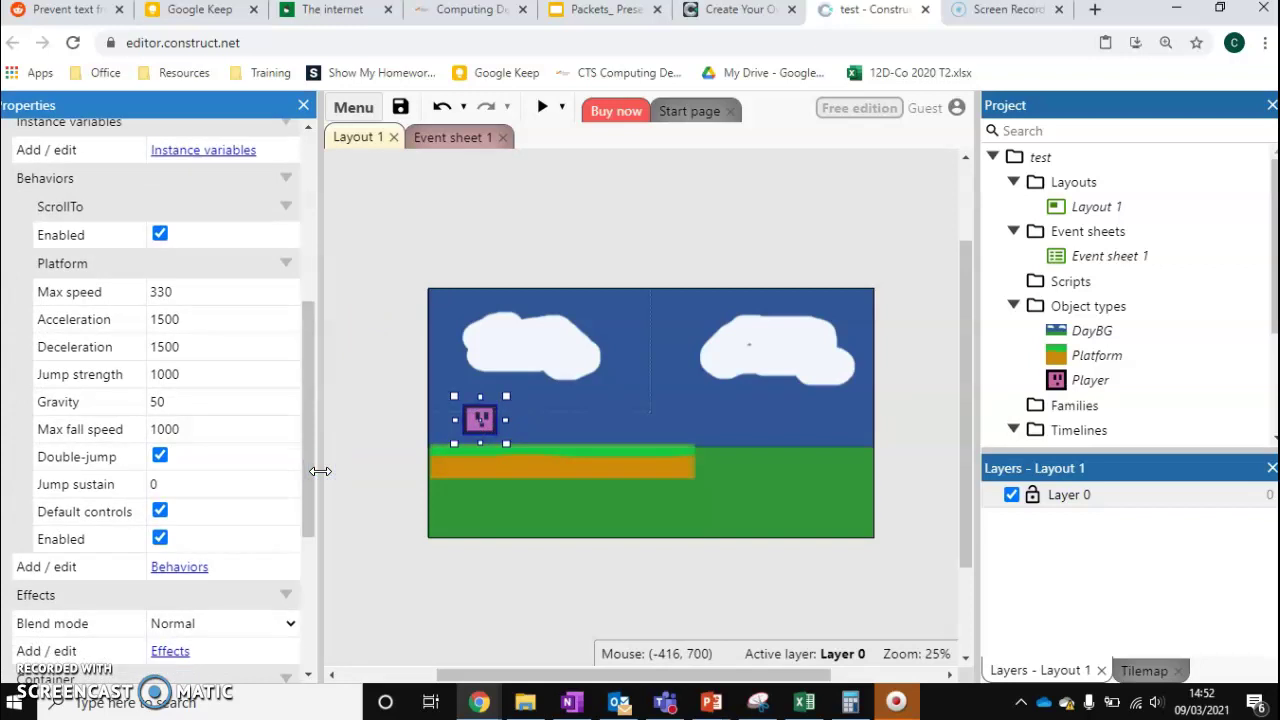
key(ctrl+z)
key(ctrl+z)
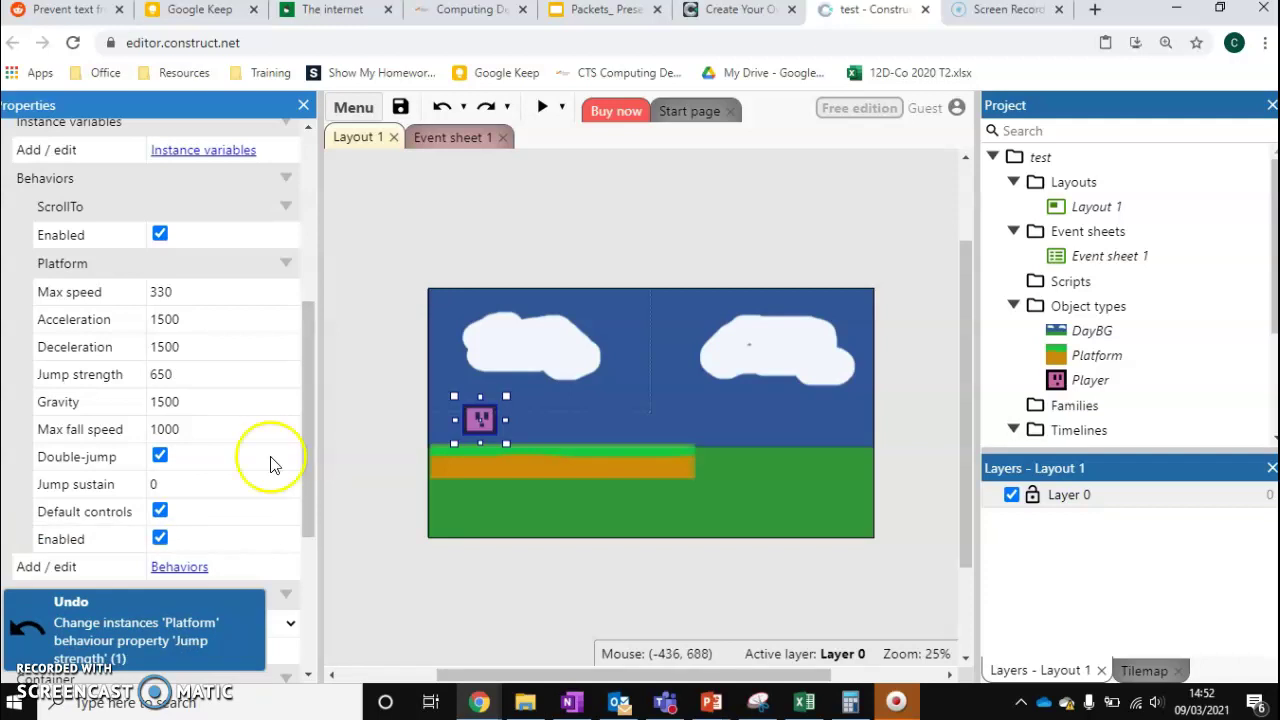
click(537, 107)
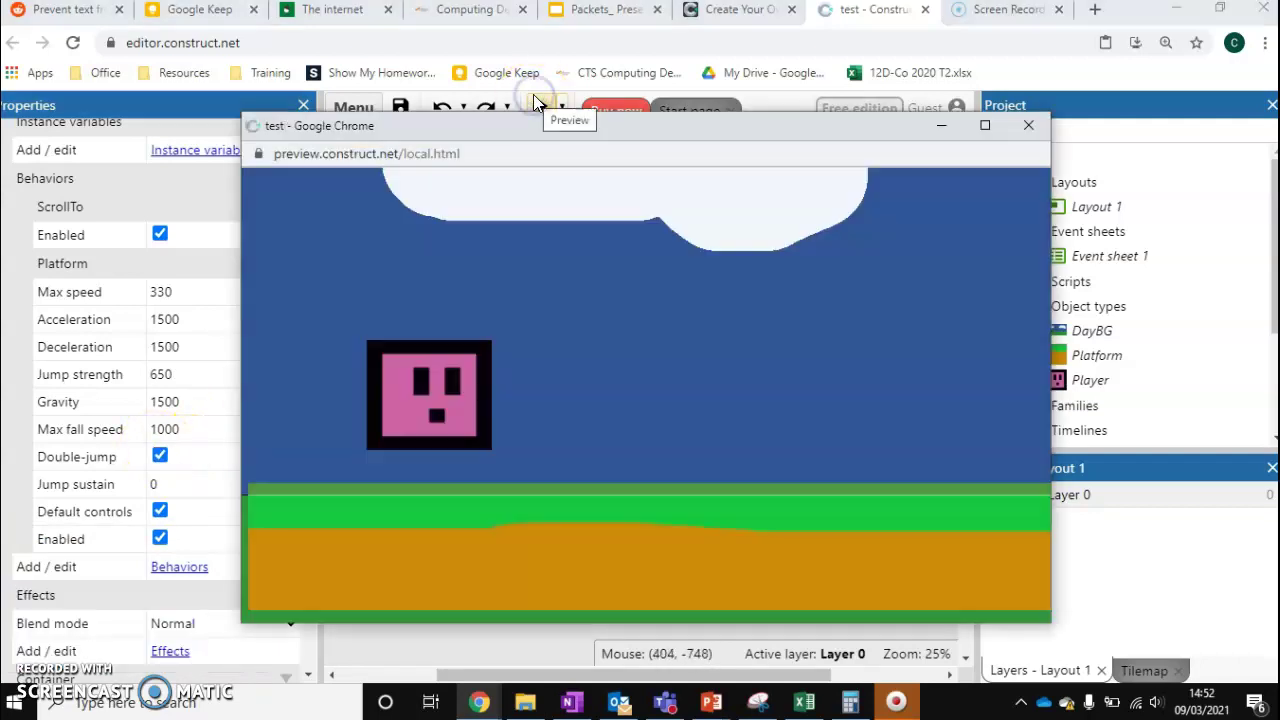
key(Up)
key(Right)
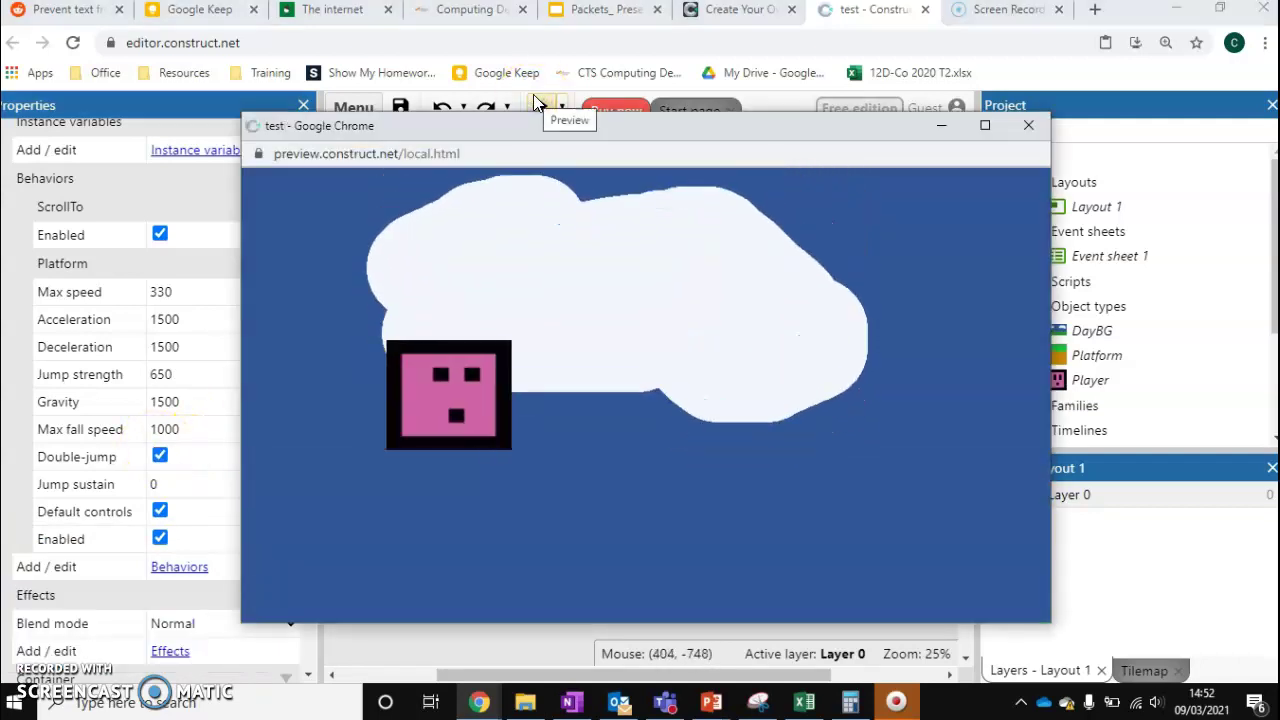
key(Up)
key(Right)
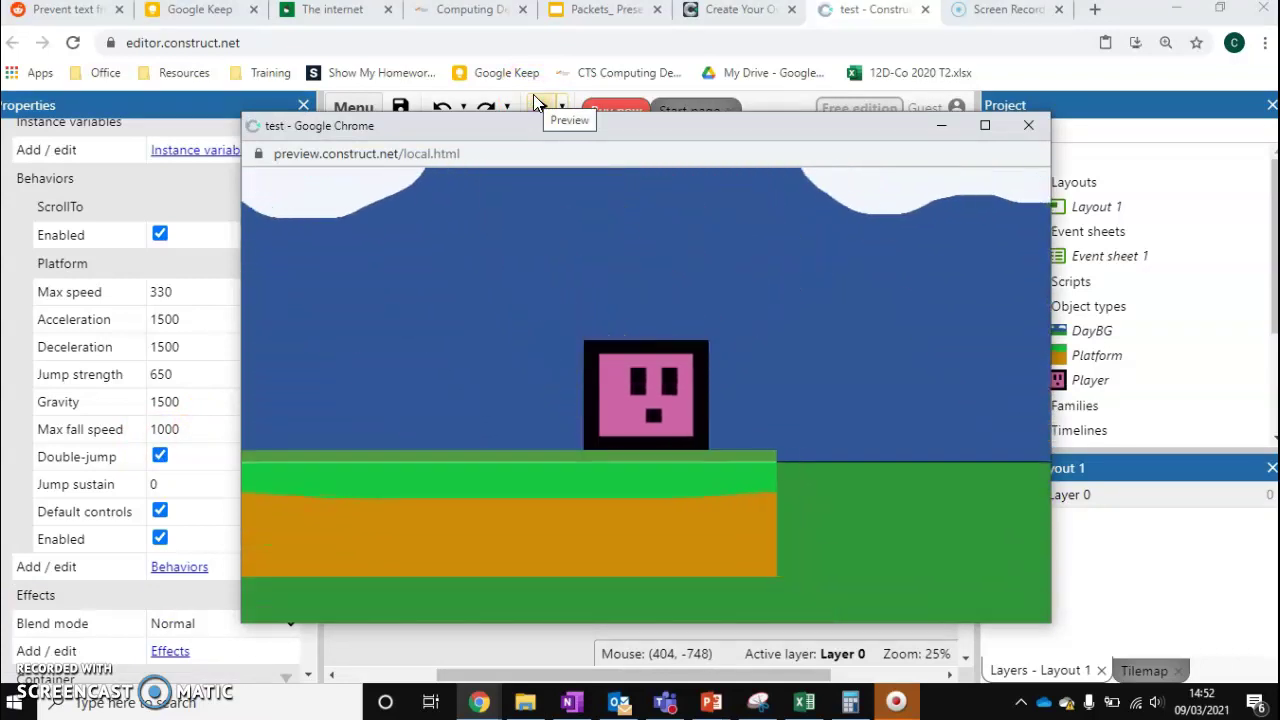
key(Up)
key(Left)
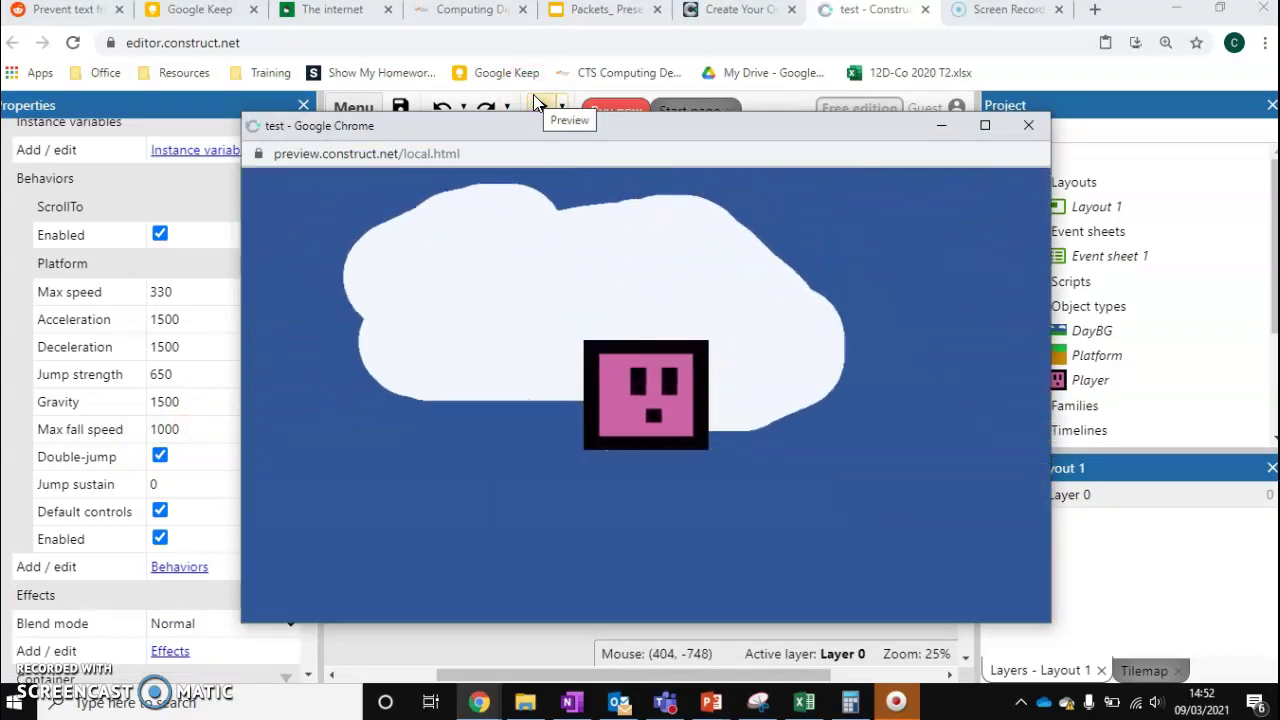